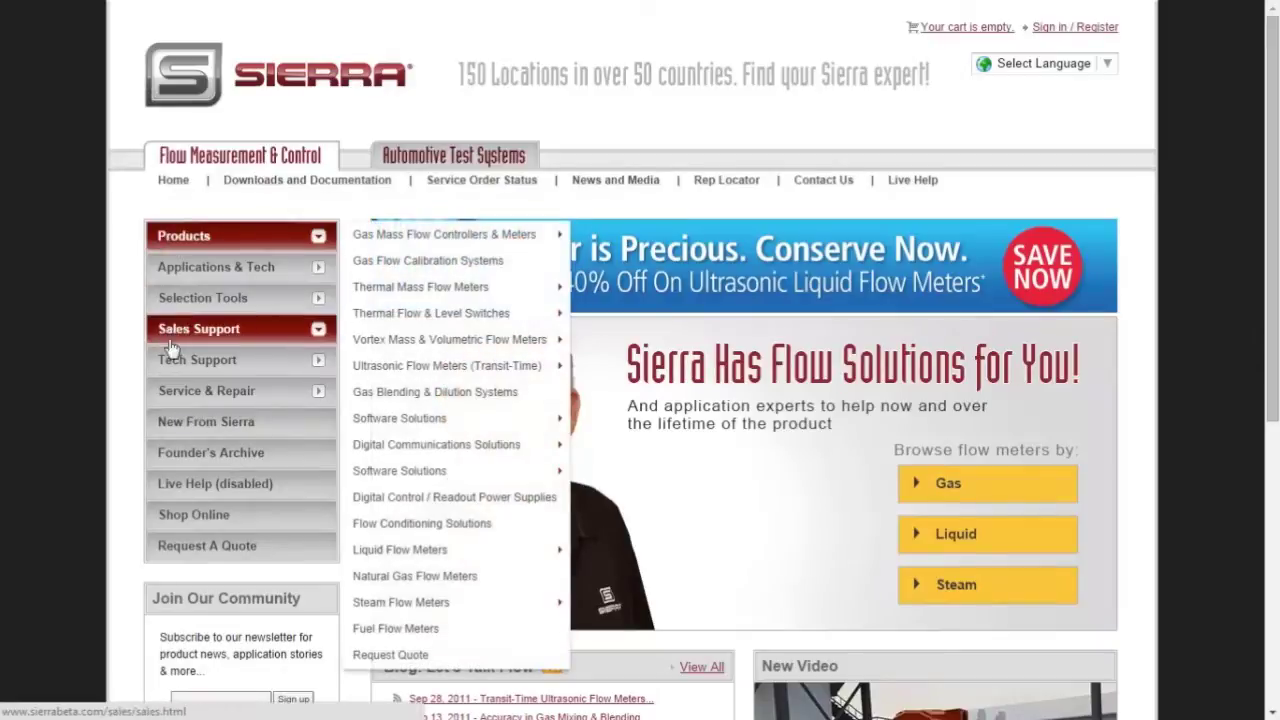
Open 'Submit RMA: Return/Repair an Instrument' from the Service & Repair menu
mouse_move(173, 394)
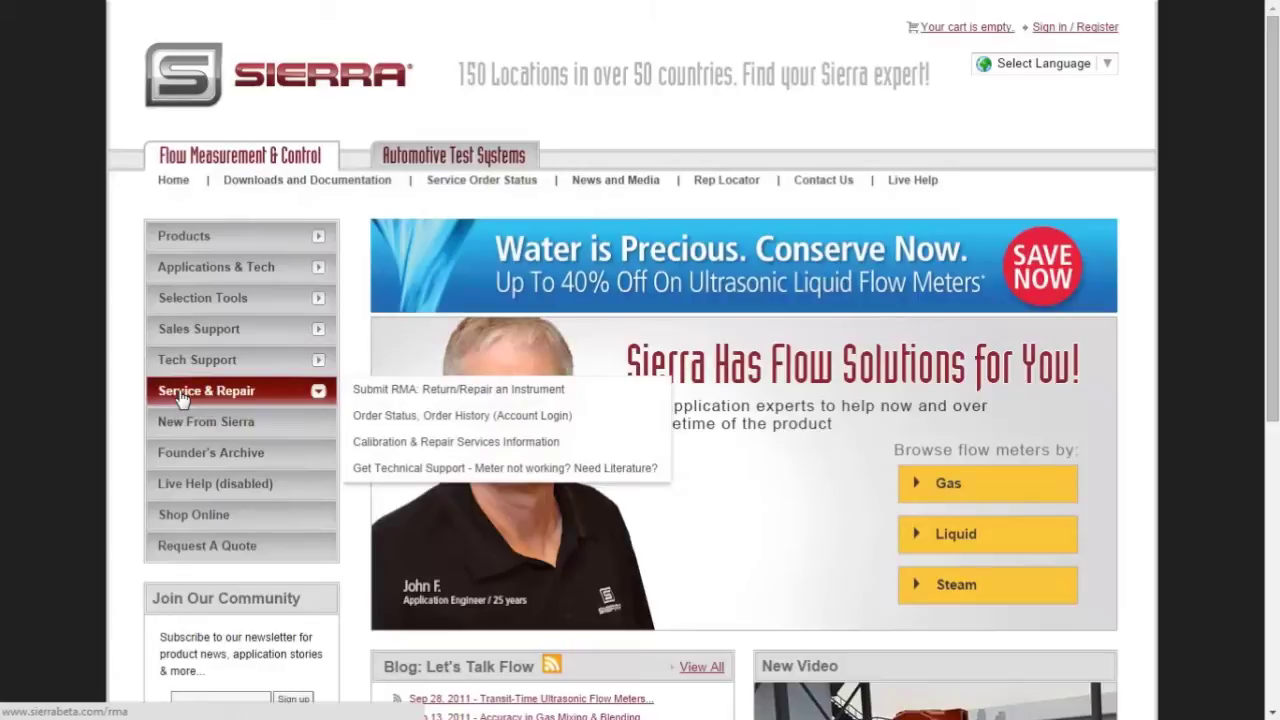
click(182, 397)
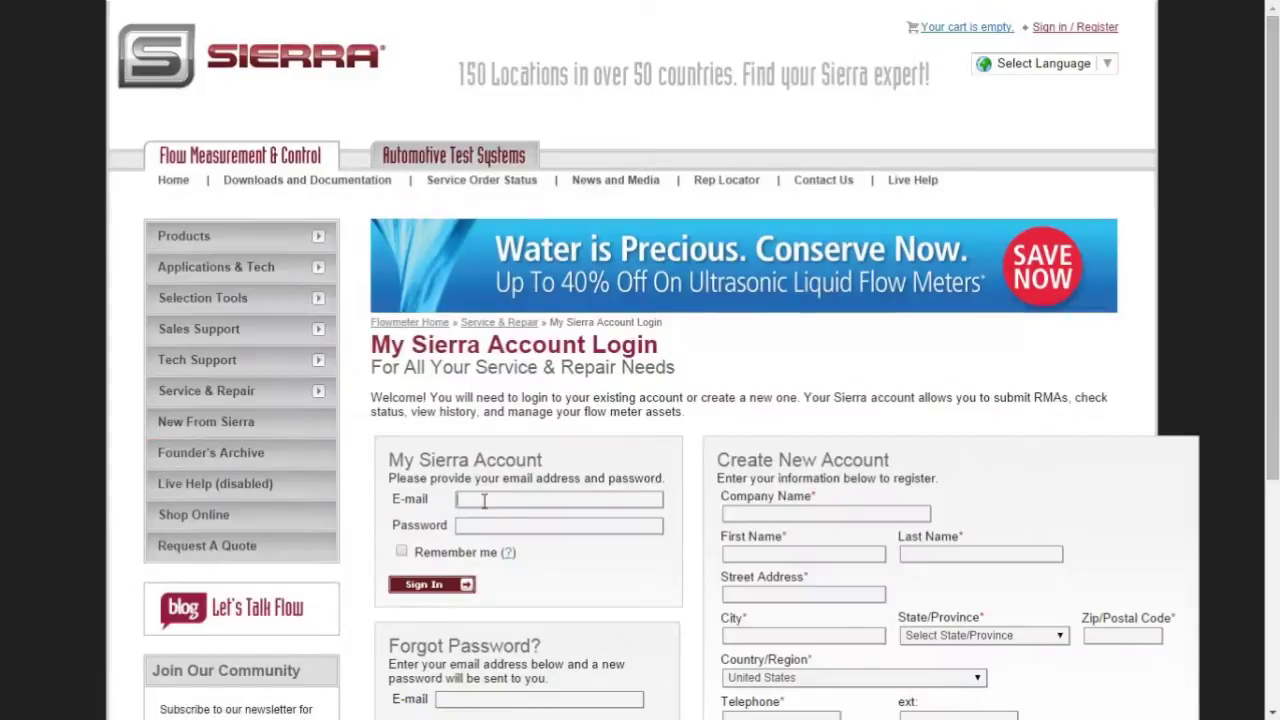
Sign in to My Sierra Account with the saved e-mail address and the account password
click(484, 500)
text(e)
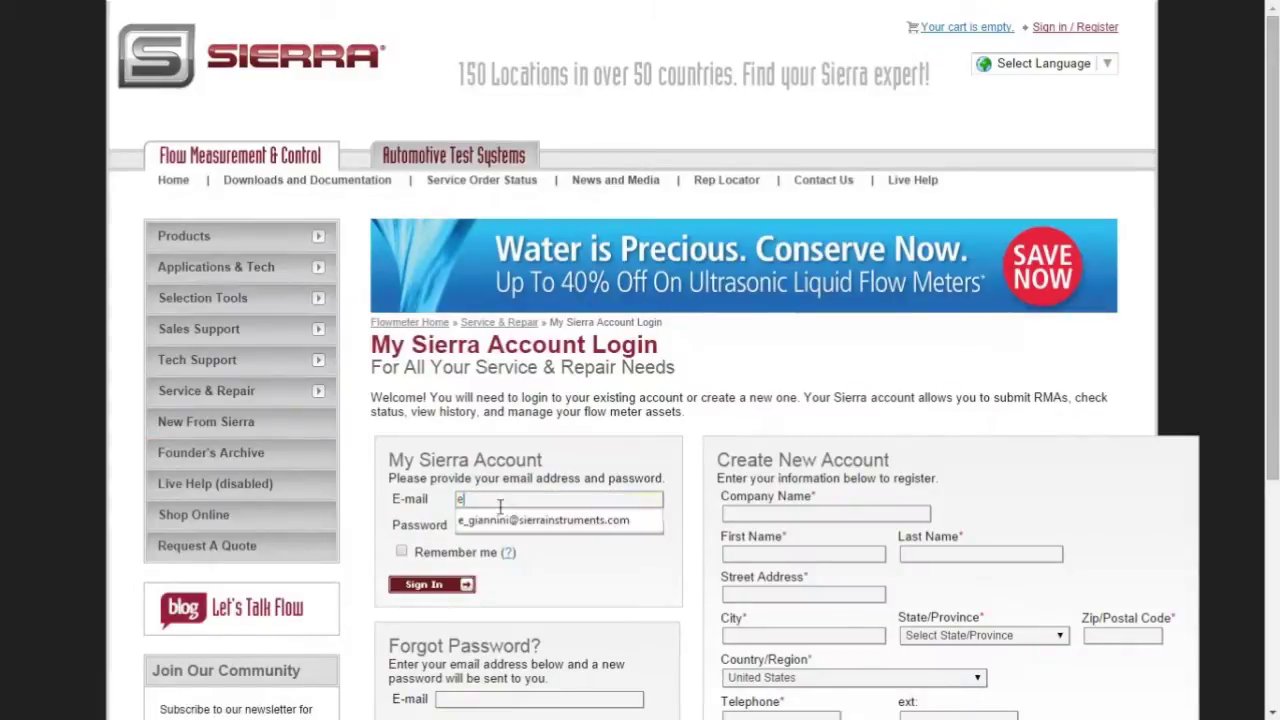
click(499, 521)
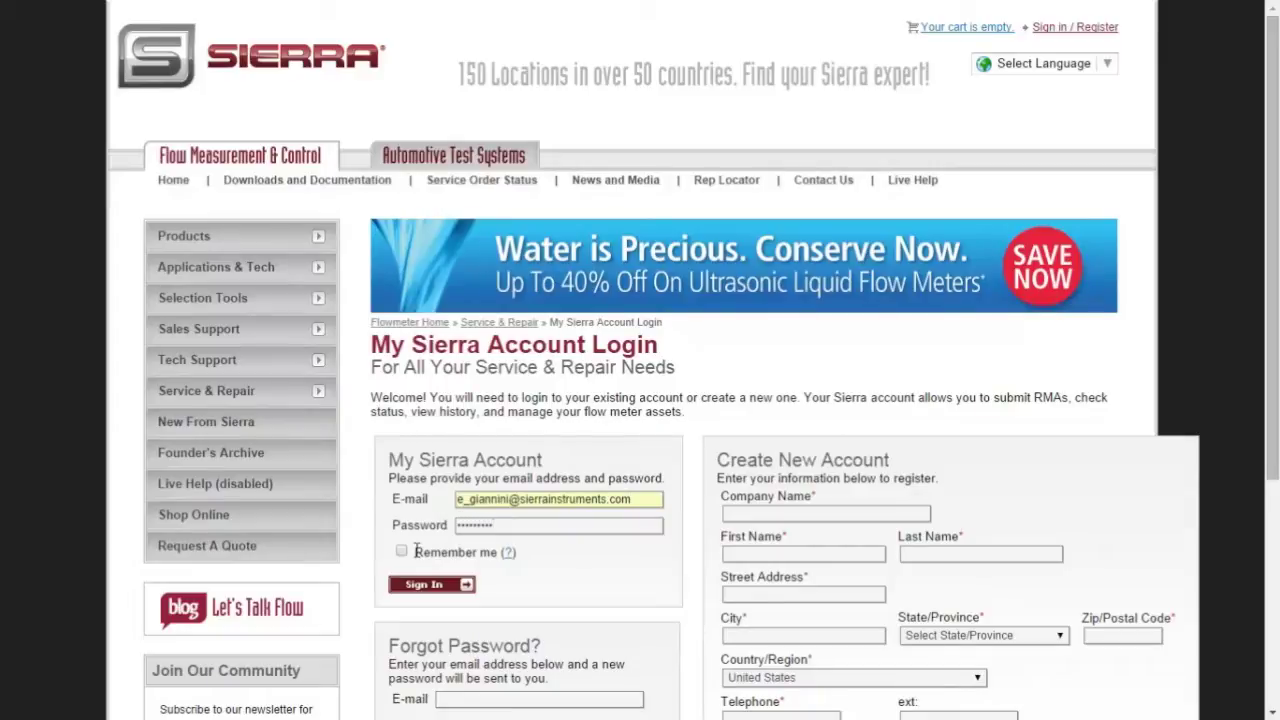
click(424, 588)
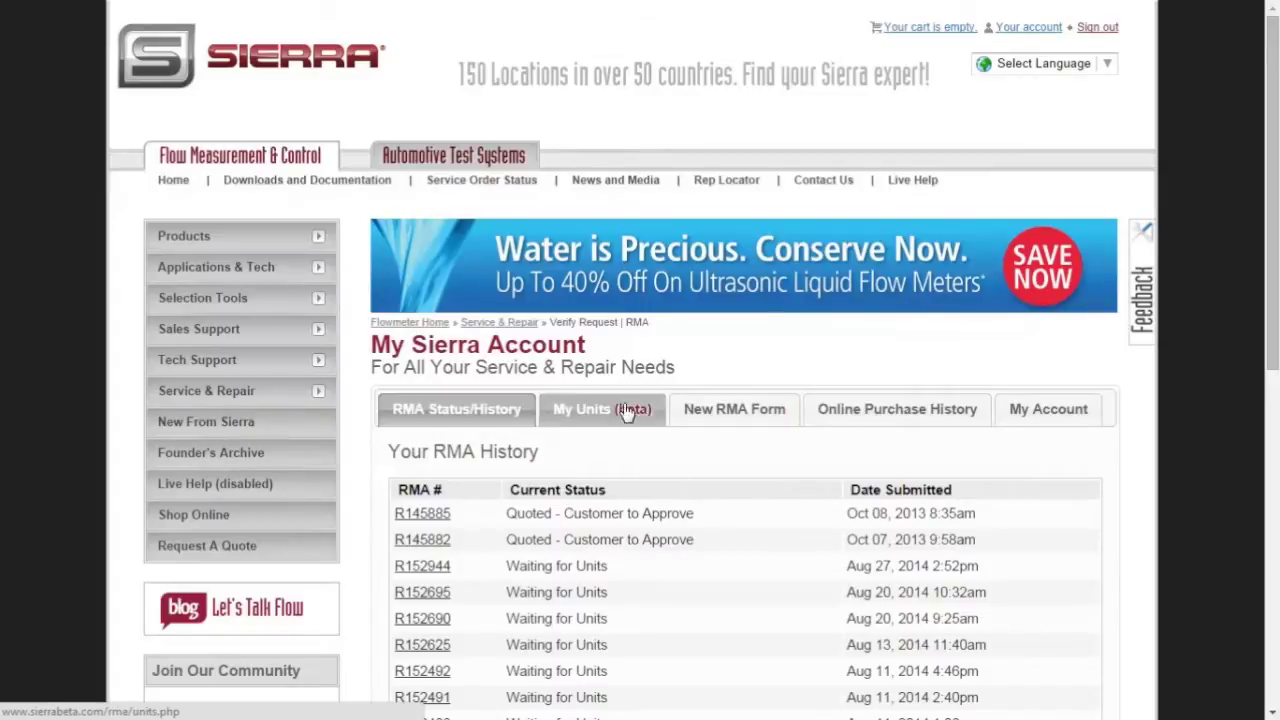
Switch to the My Units (beta) dashboard and dismiss its welcome message
click(593, 405)
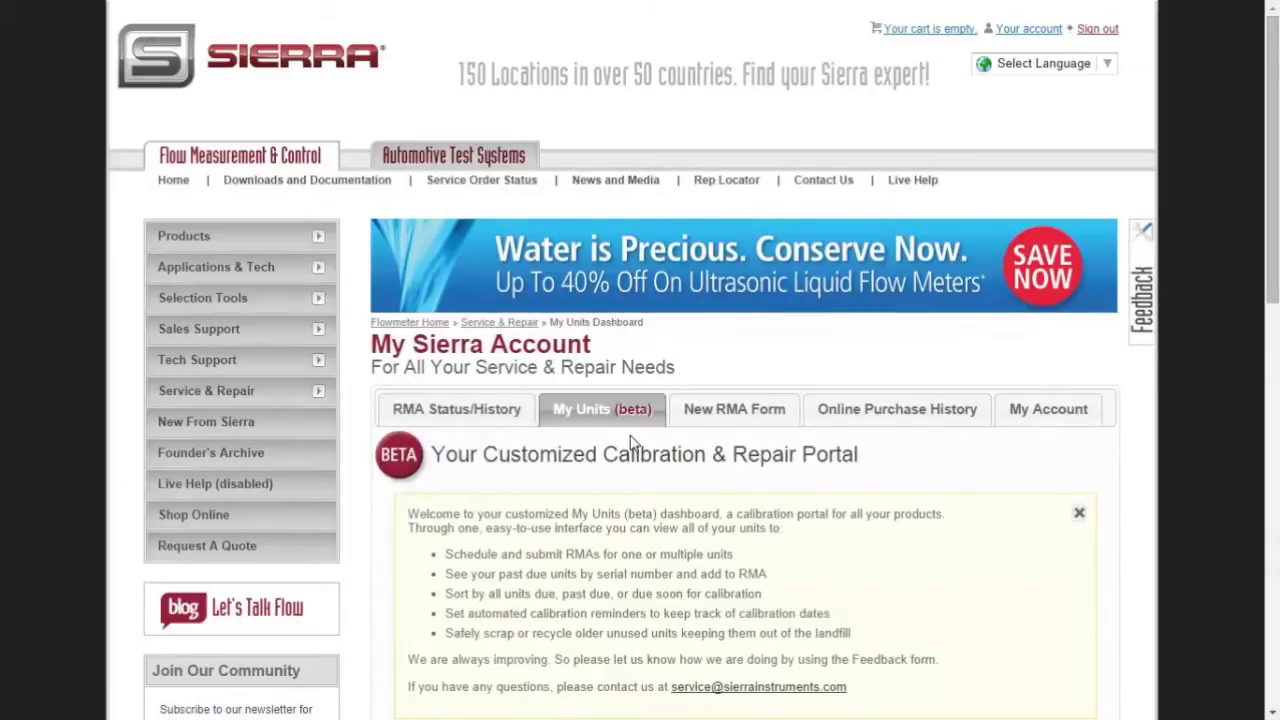
scroll(630, 443, down, 2)
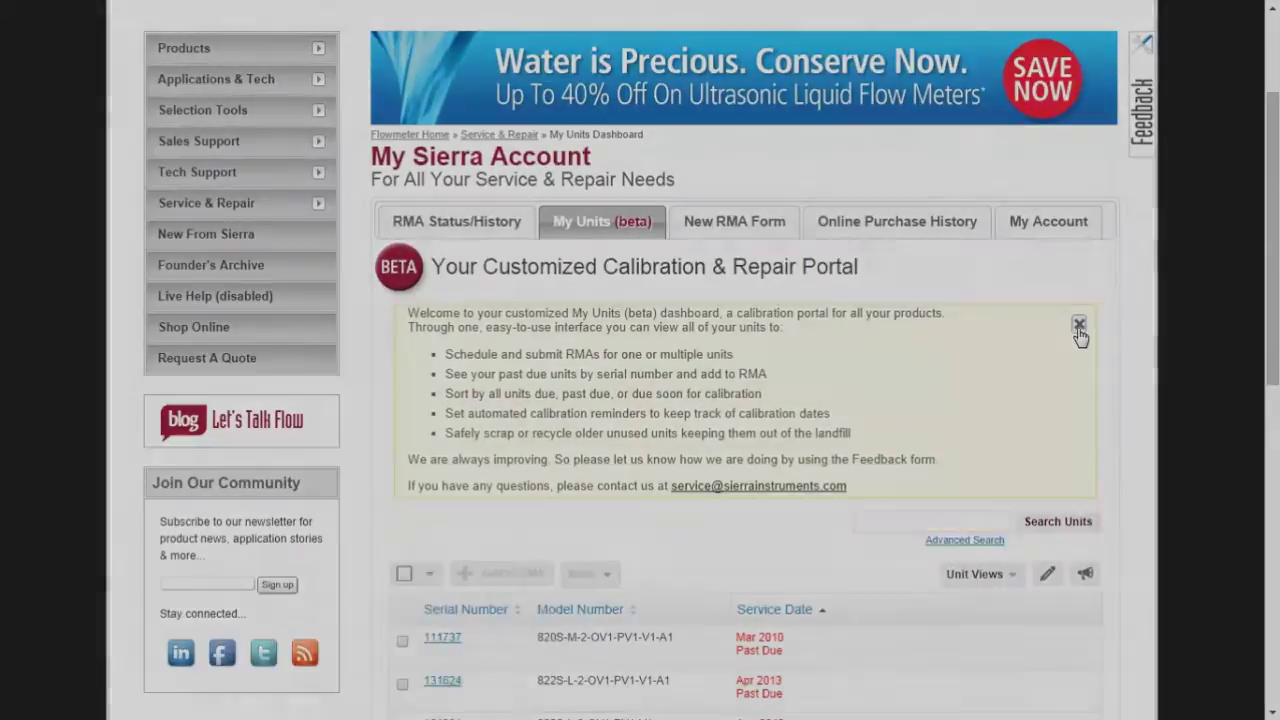
click(1079, 326)
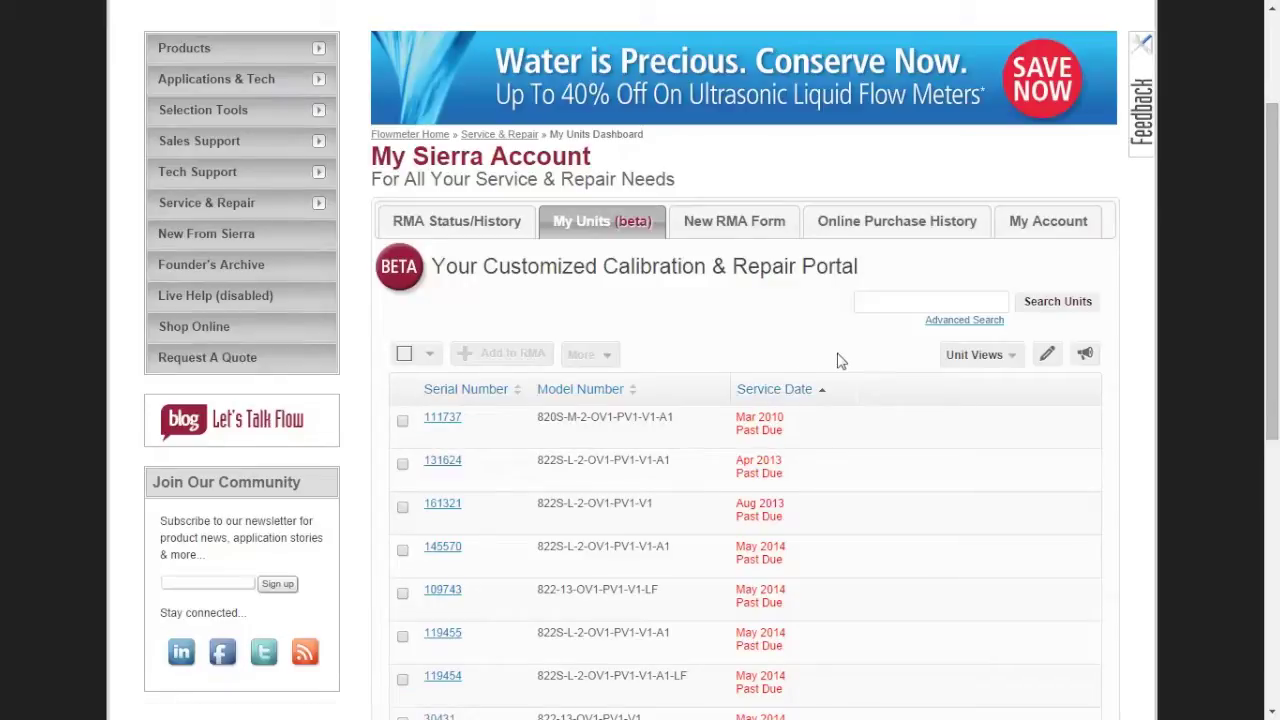
click(1136, 128)
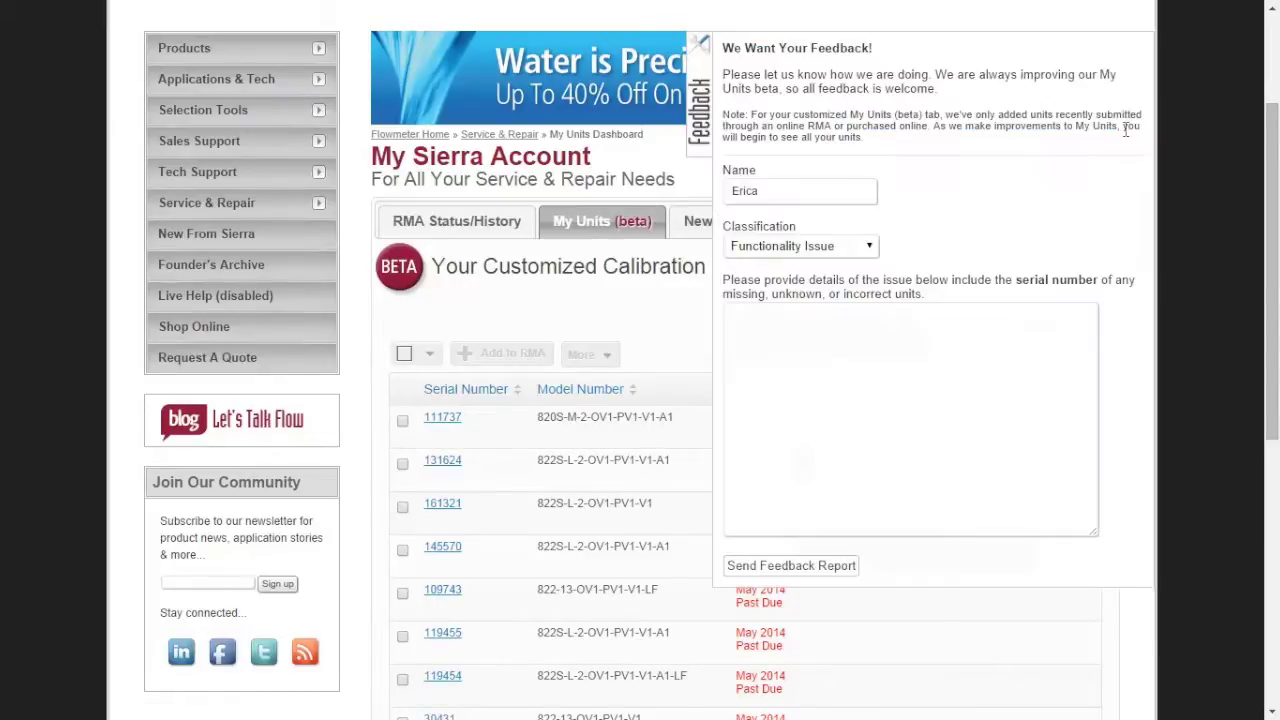
click(866, 246)
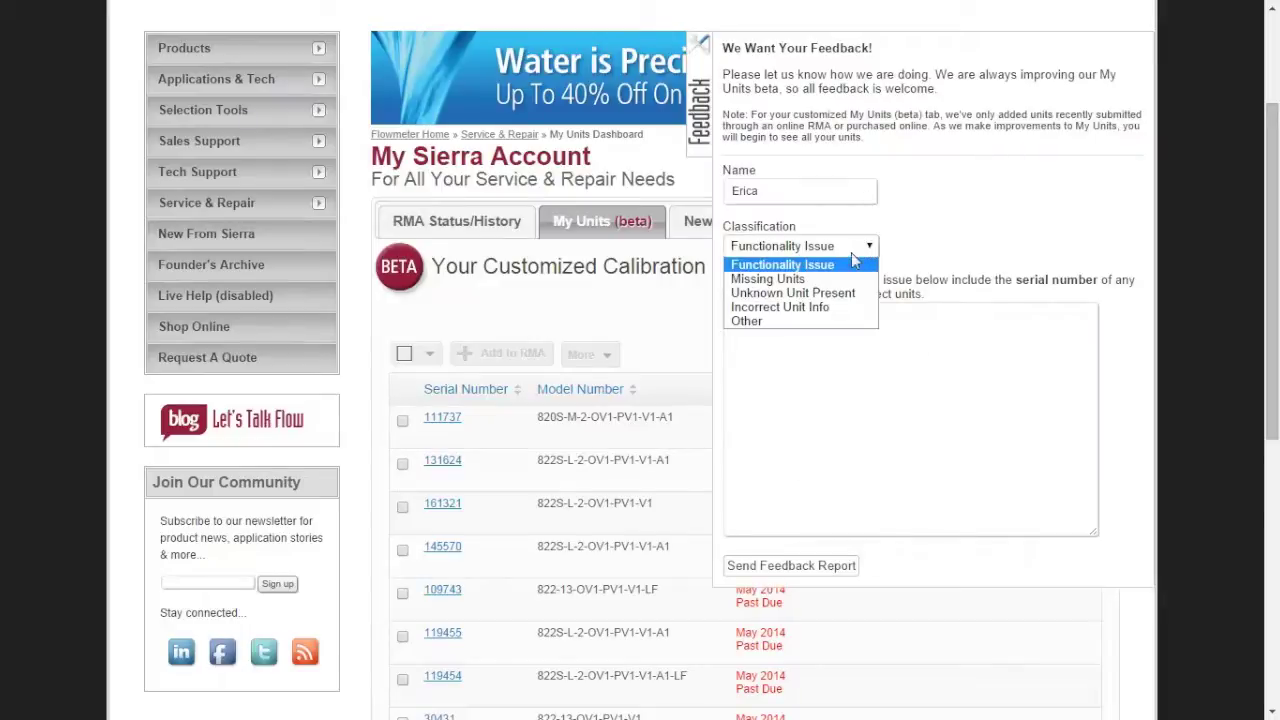
click(840, 280)
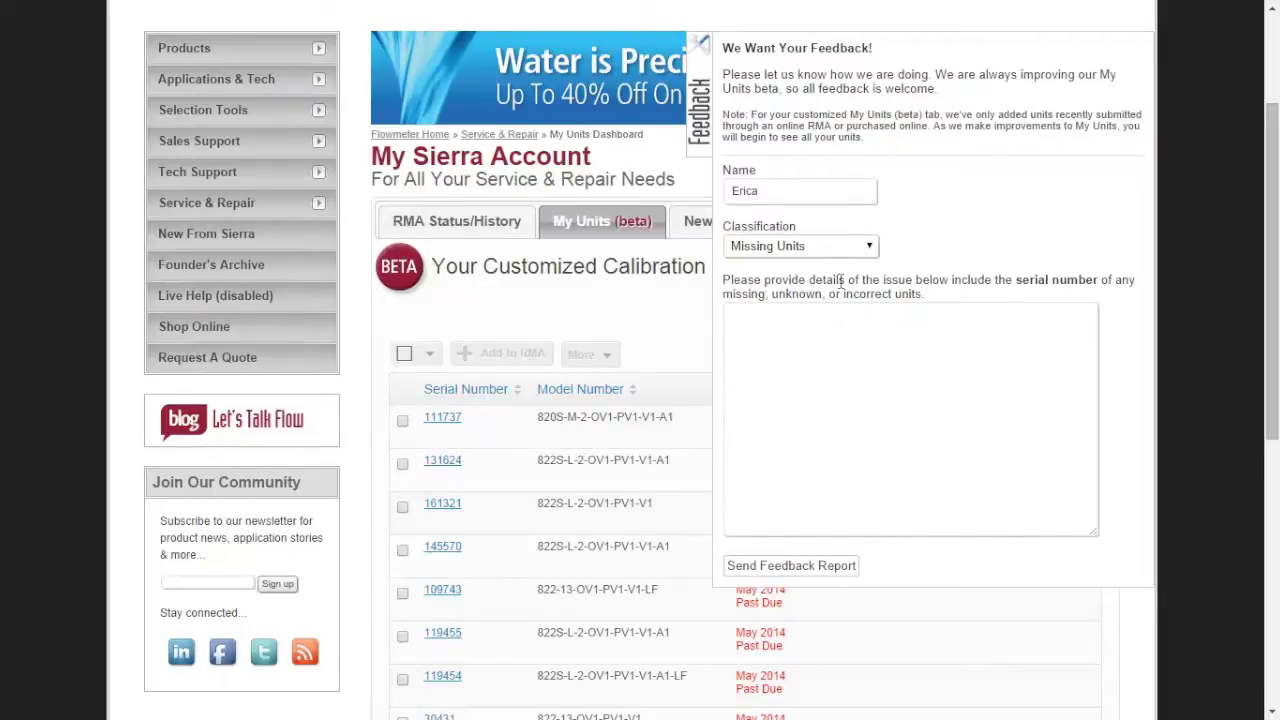
click(698, 46)
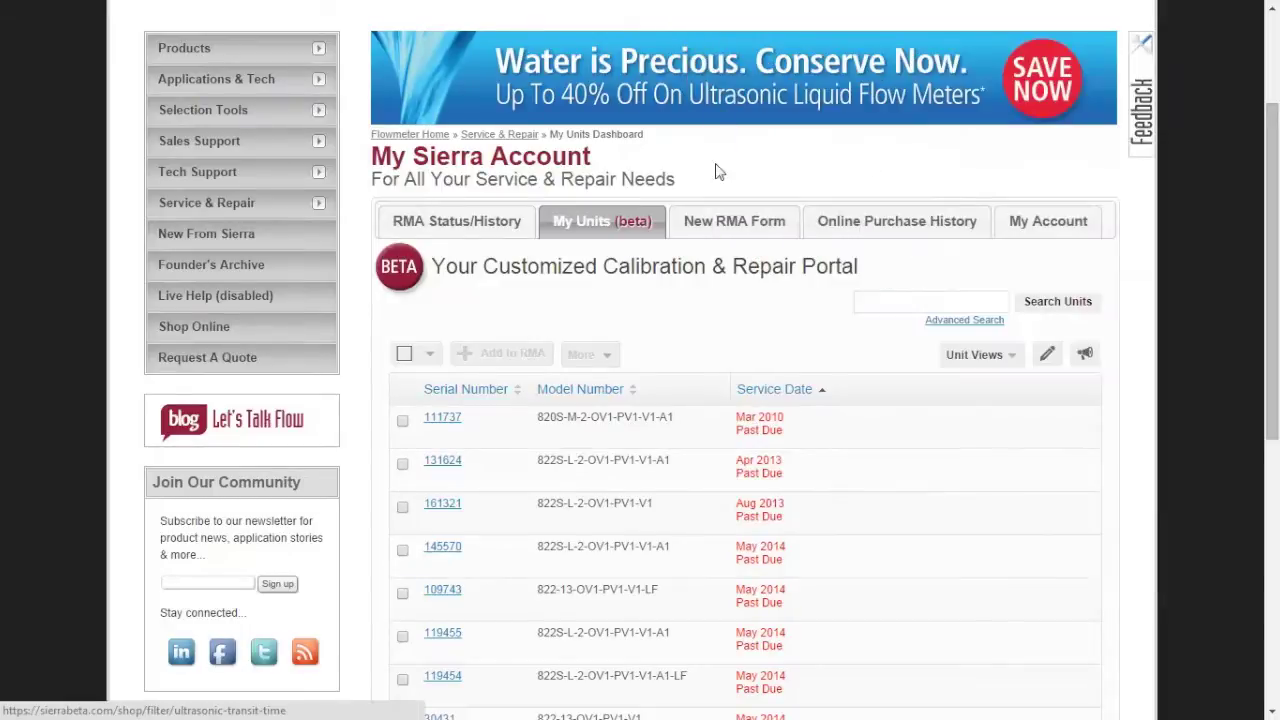
click(1012, 358)
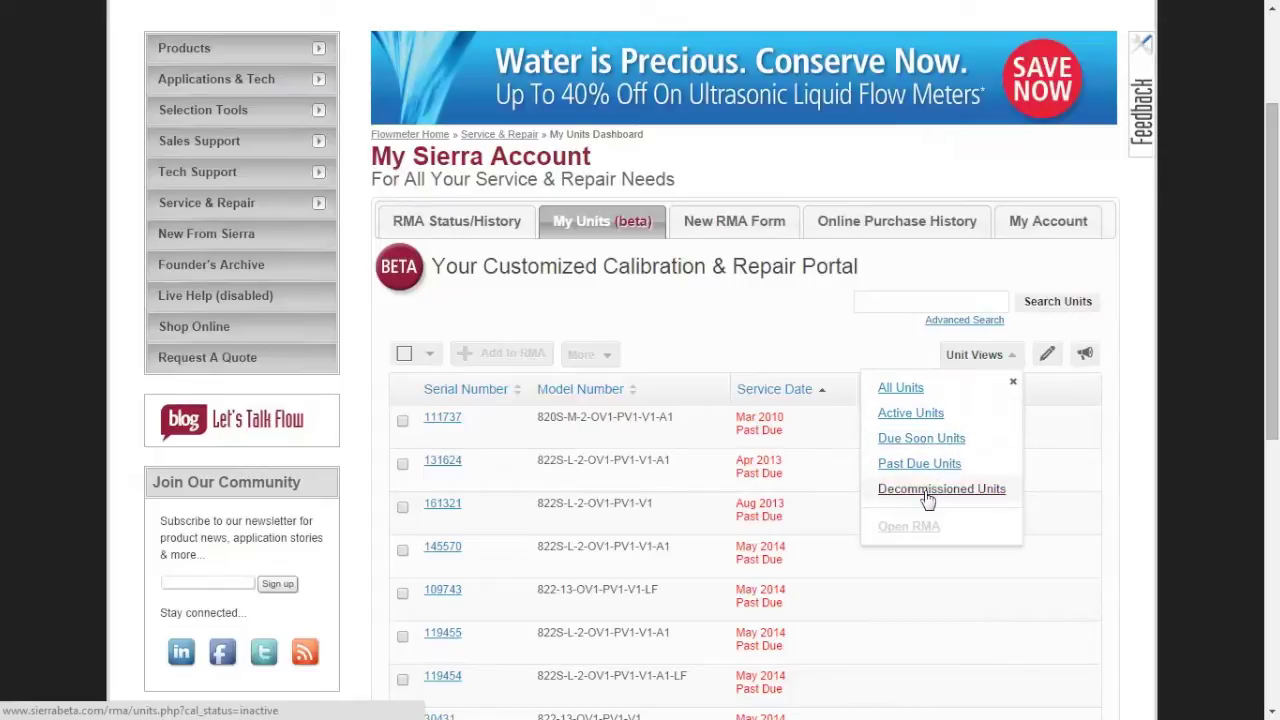
click(1013, 382)
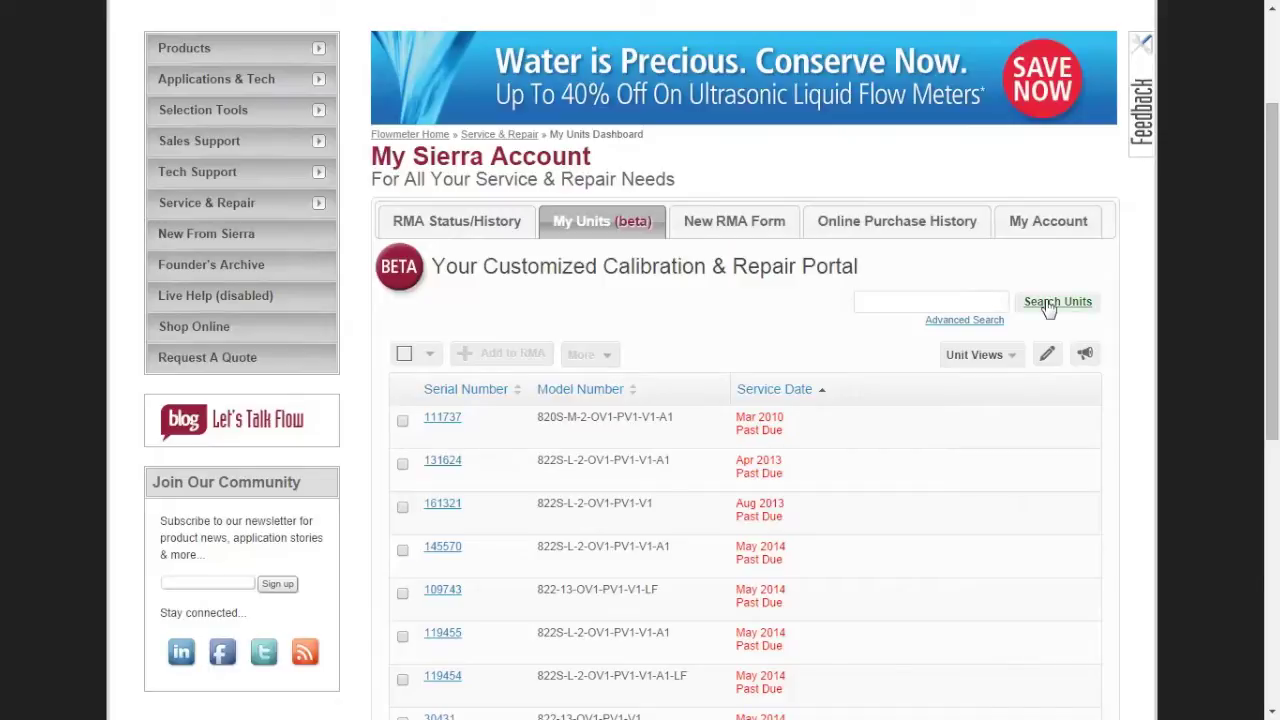
click(958, 322)
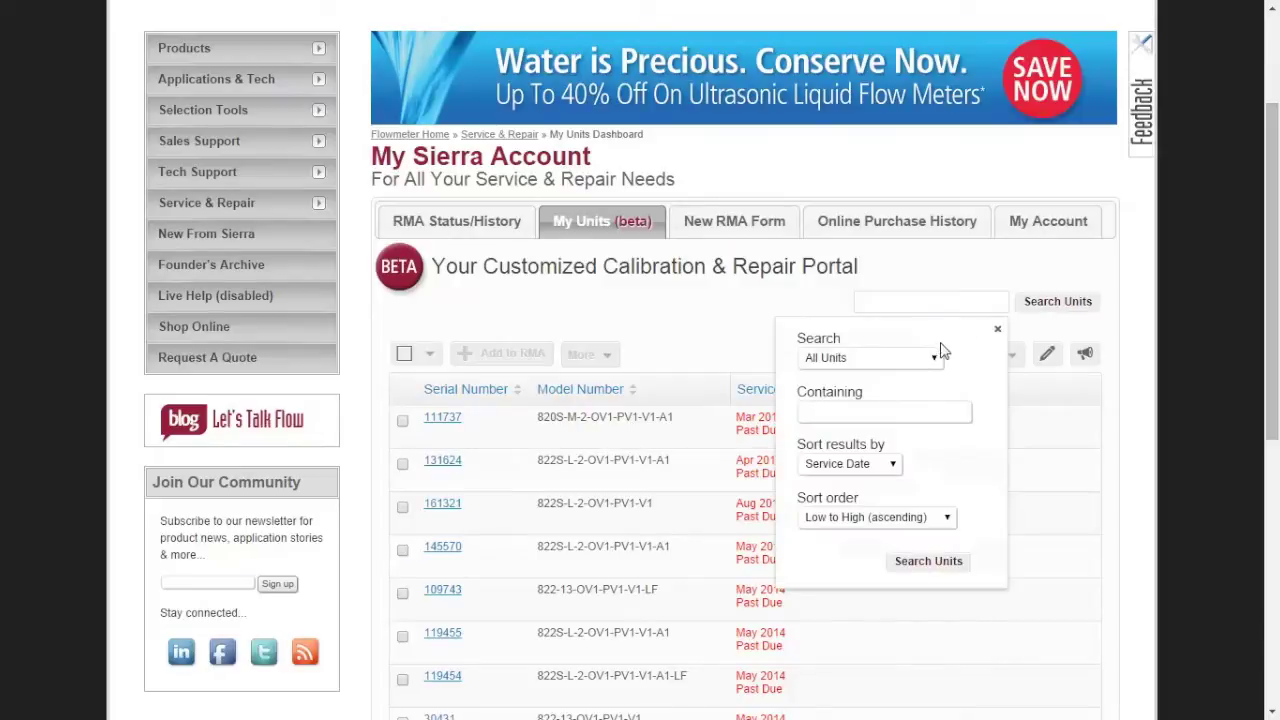
click(938, 358)
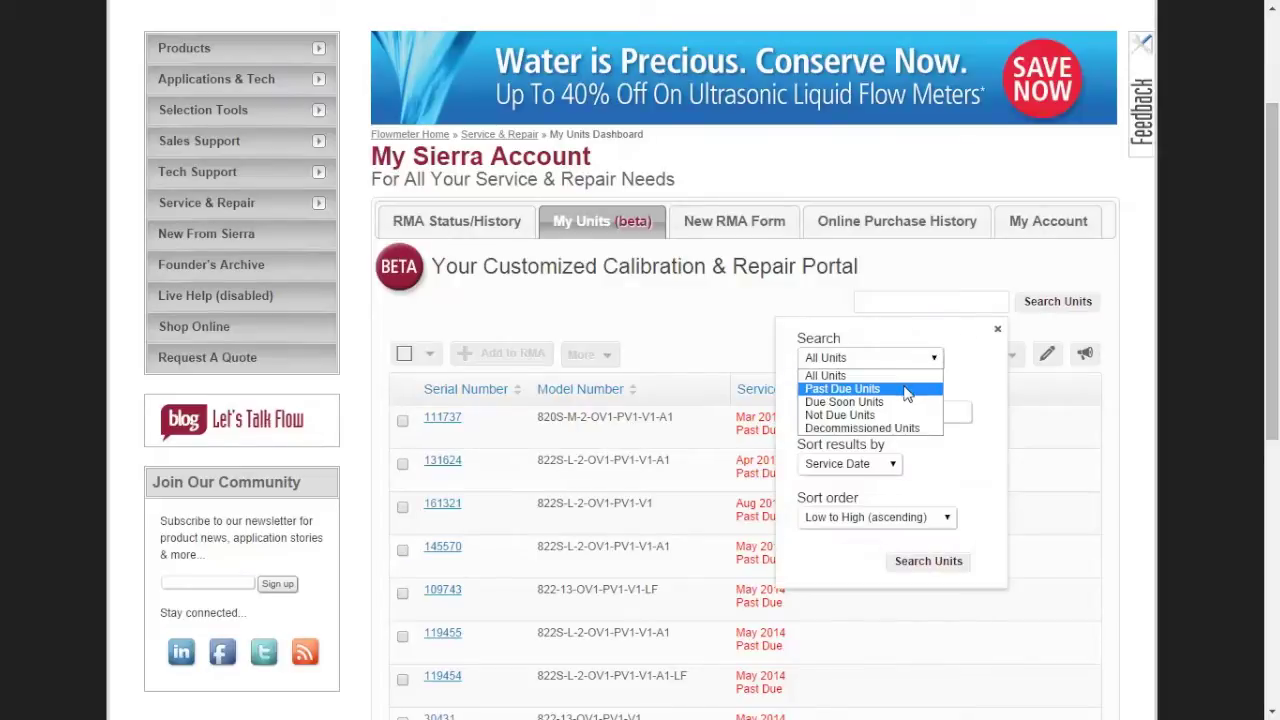
click(907, 389)
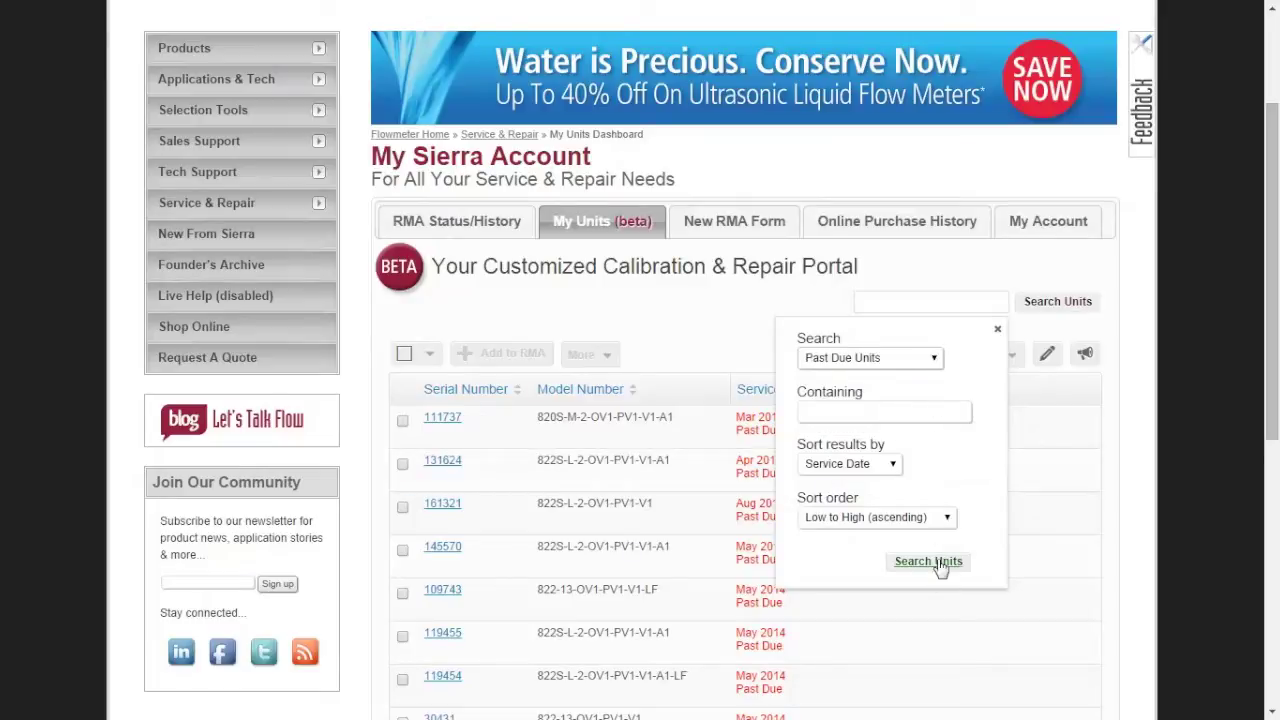
click(998, 331)
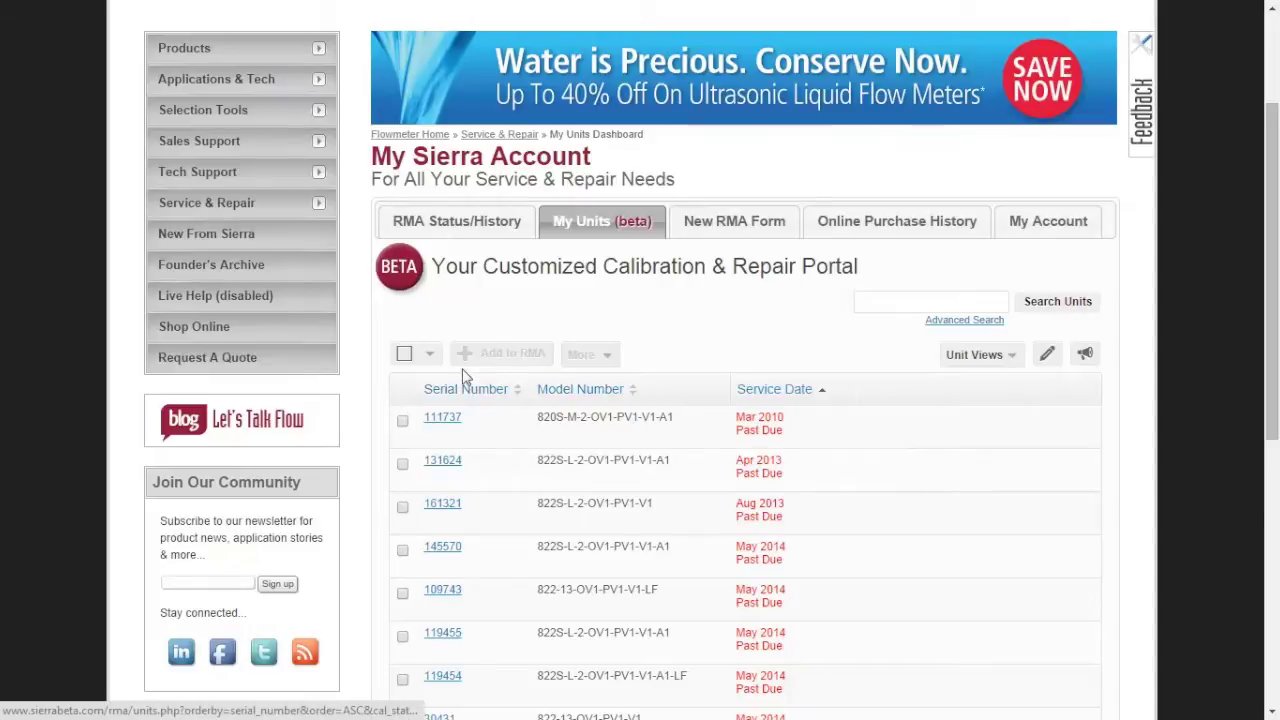
click(430, 357)
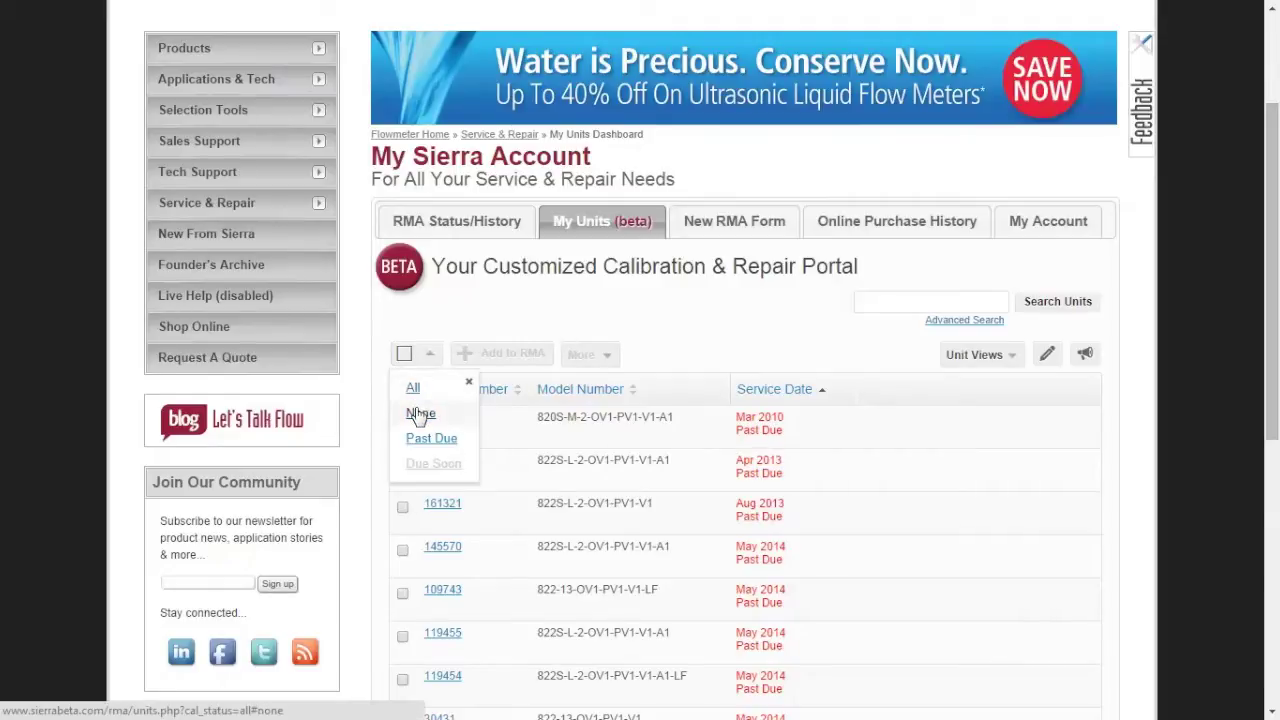
click(428, 439)
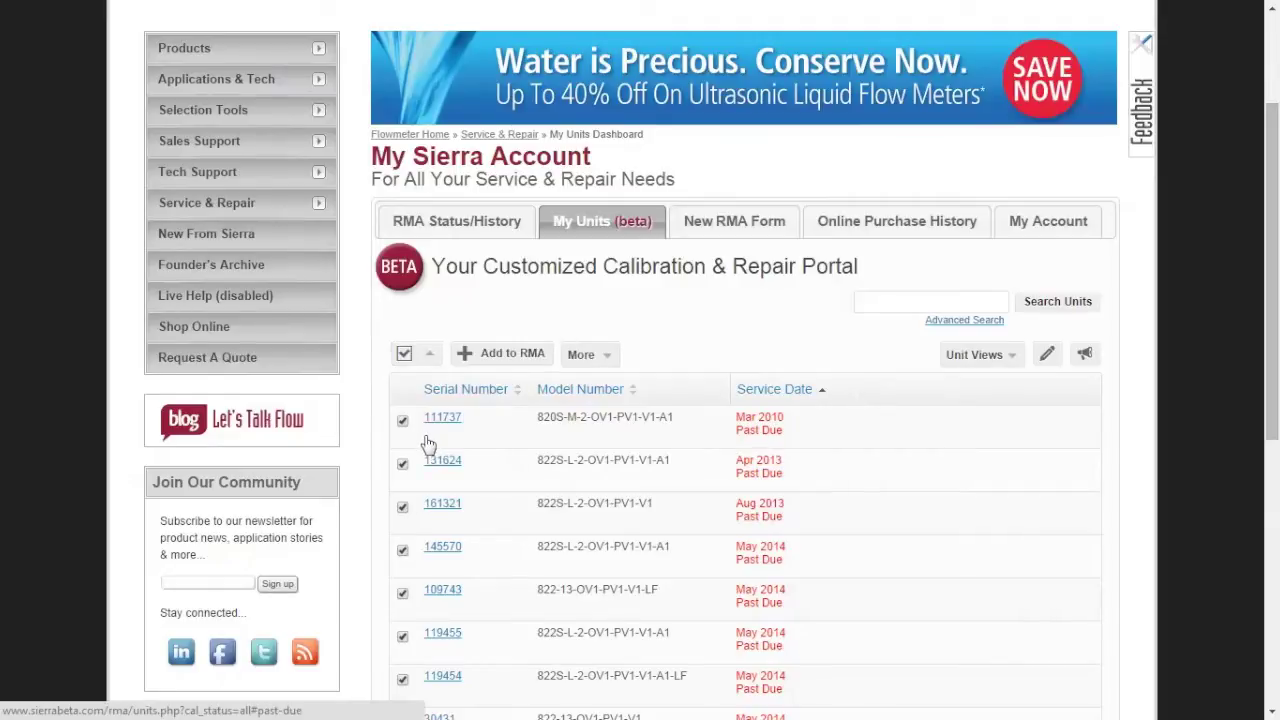
click(432, 360)
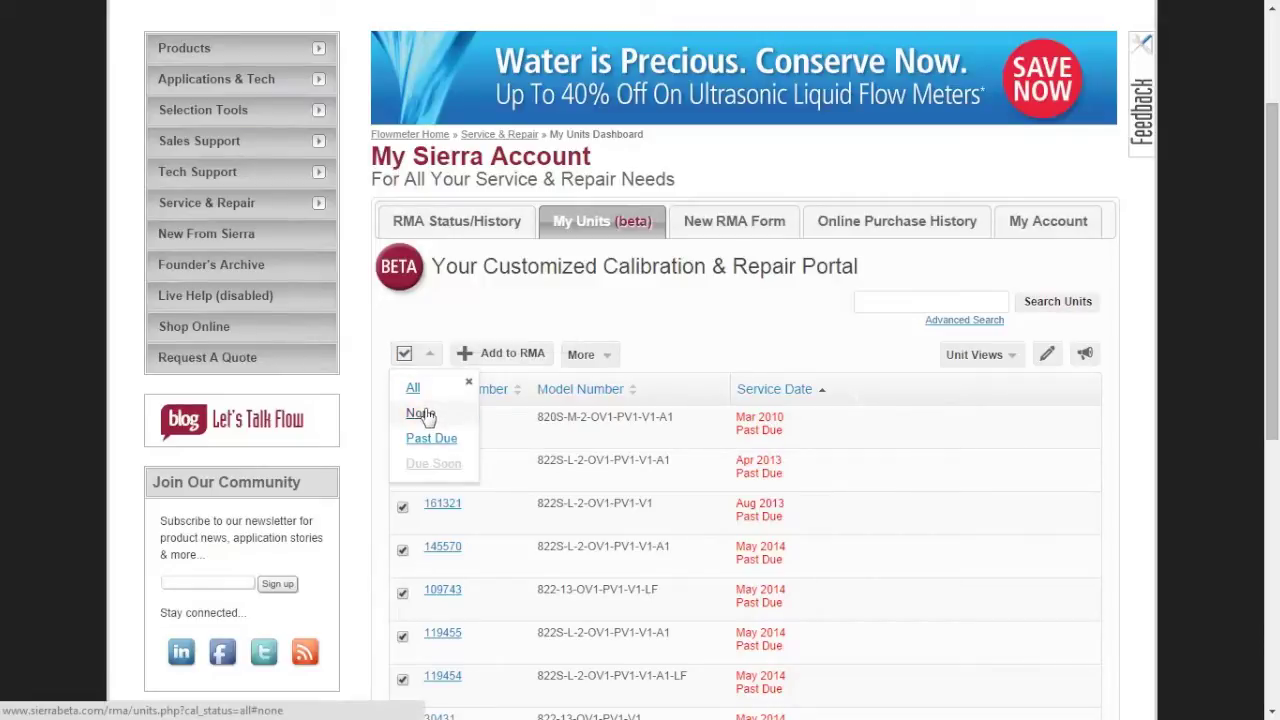
click(420, 413)
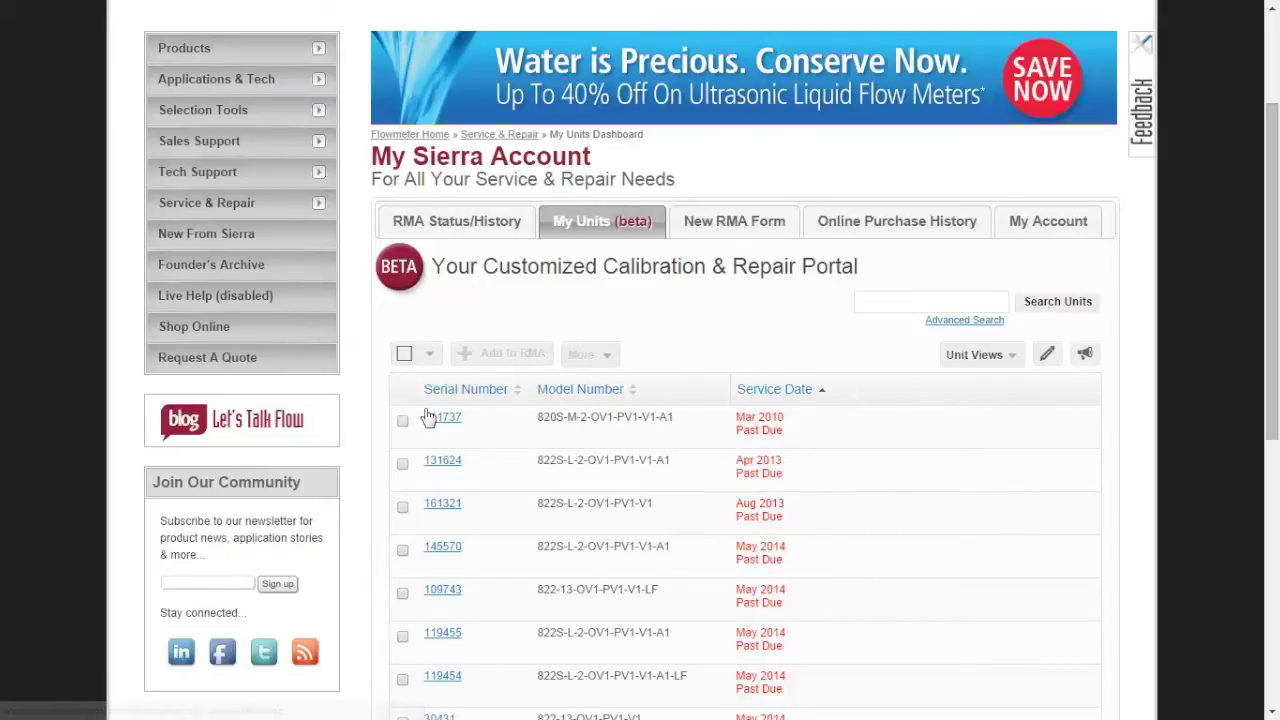
click(430, 358)
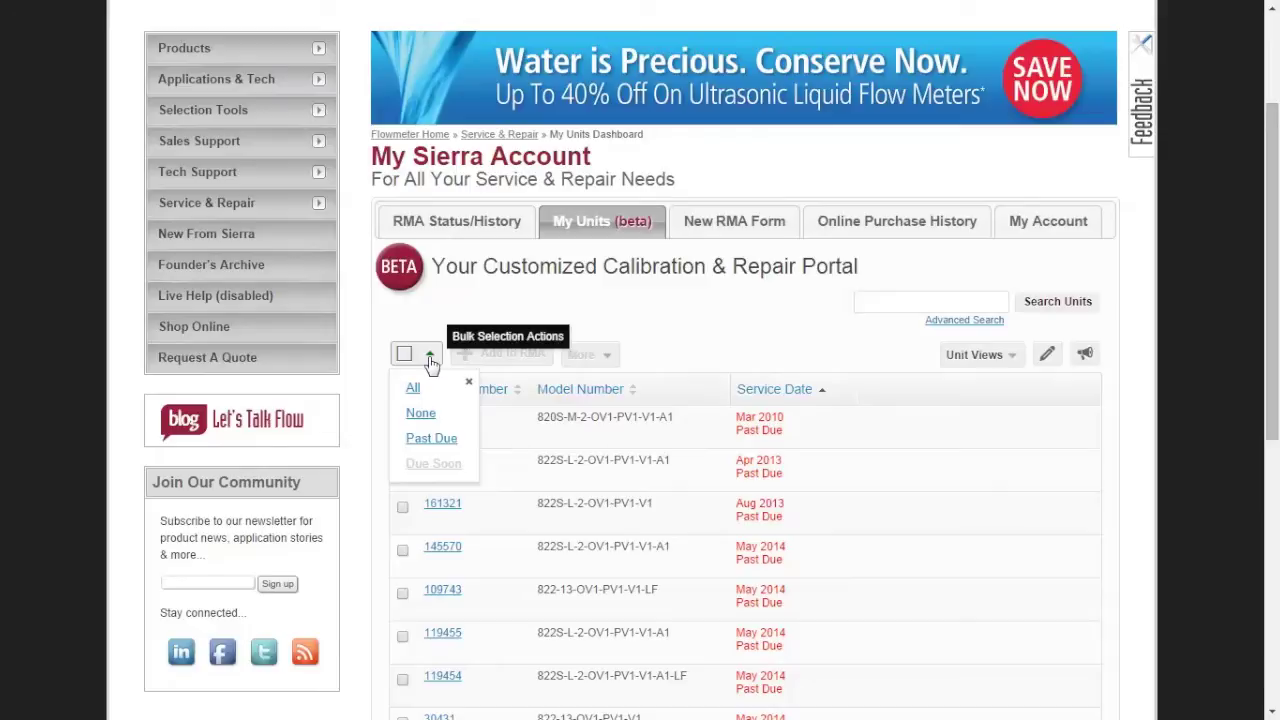
click(430, 360)
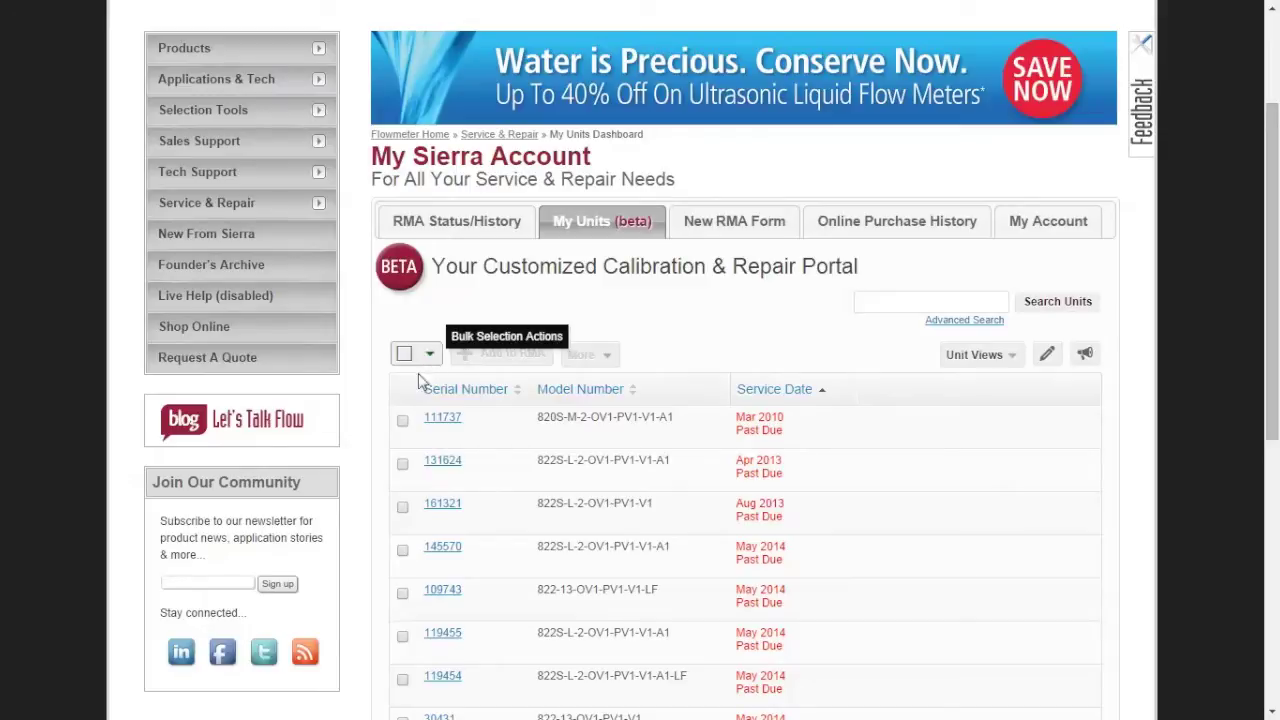
Check unit 111737 and expand its Configure Unit Settings panel
click(403, 422)
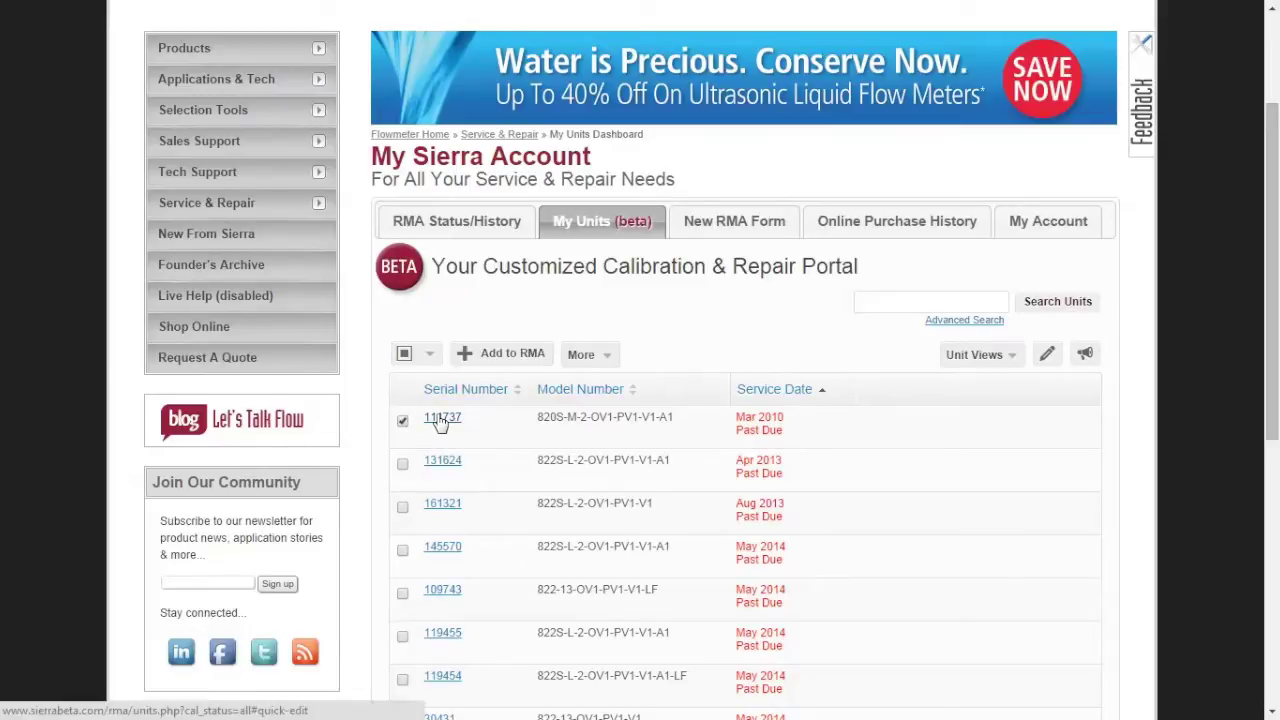
click(609, 364)
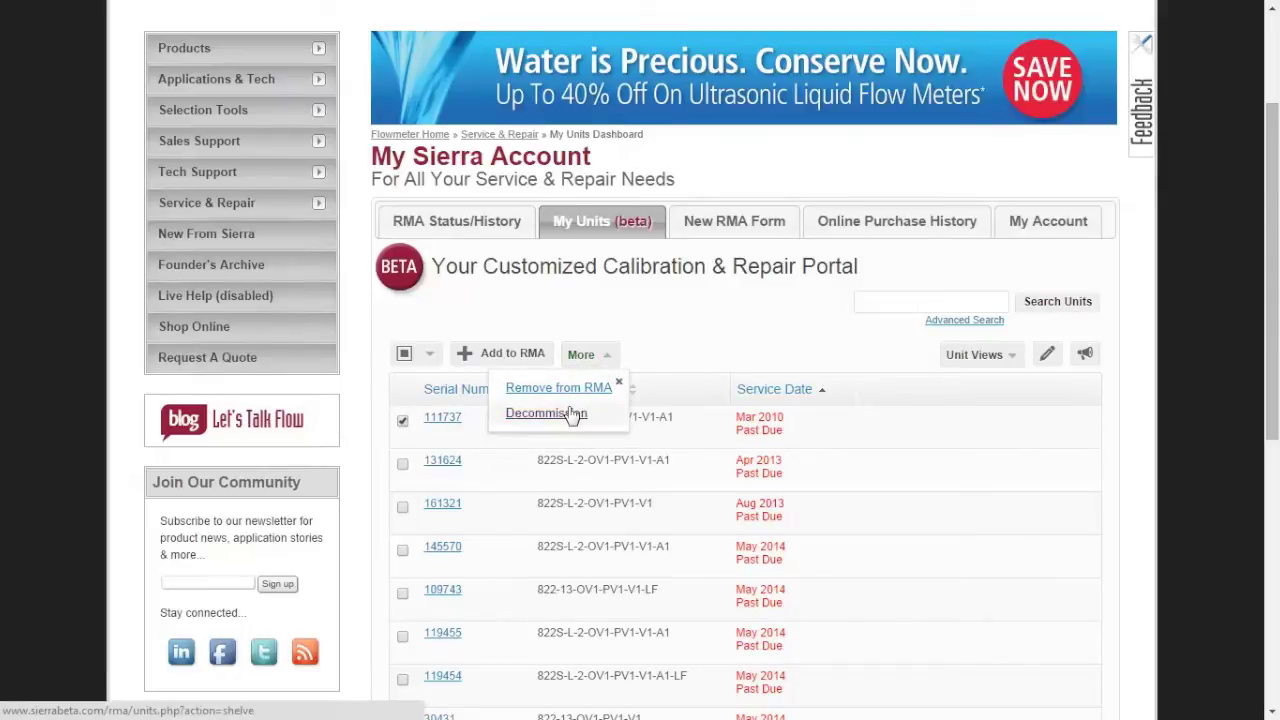
click(606, 356)
click(455, 428)
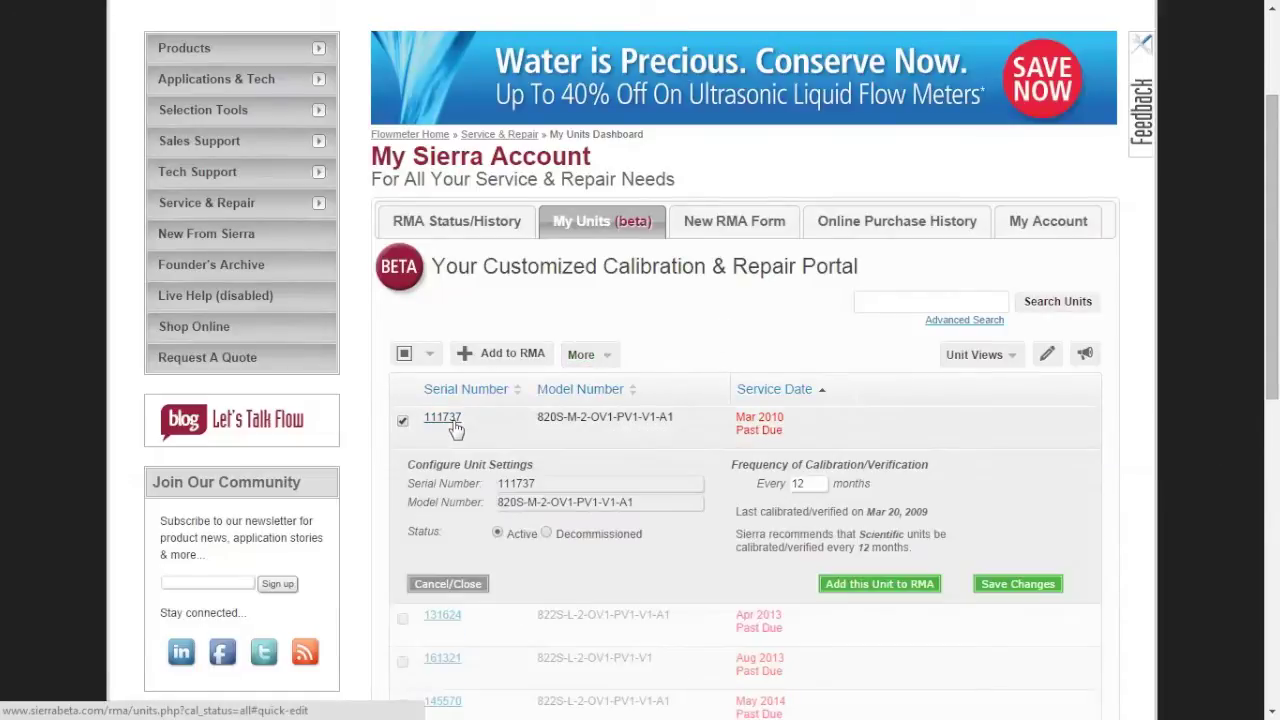
Try Decommissioned and a 6-month interval, restore Active and 12 months, then show Notification Settings
click(549, 535)
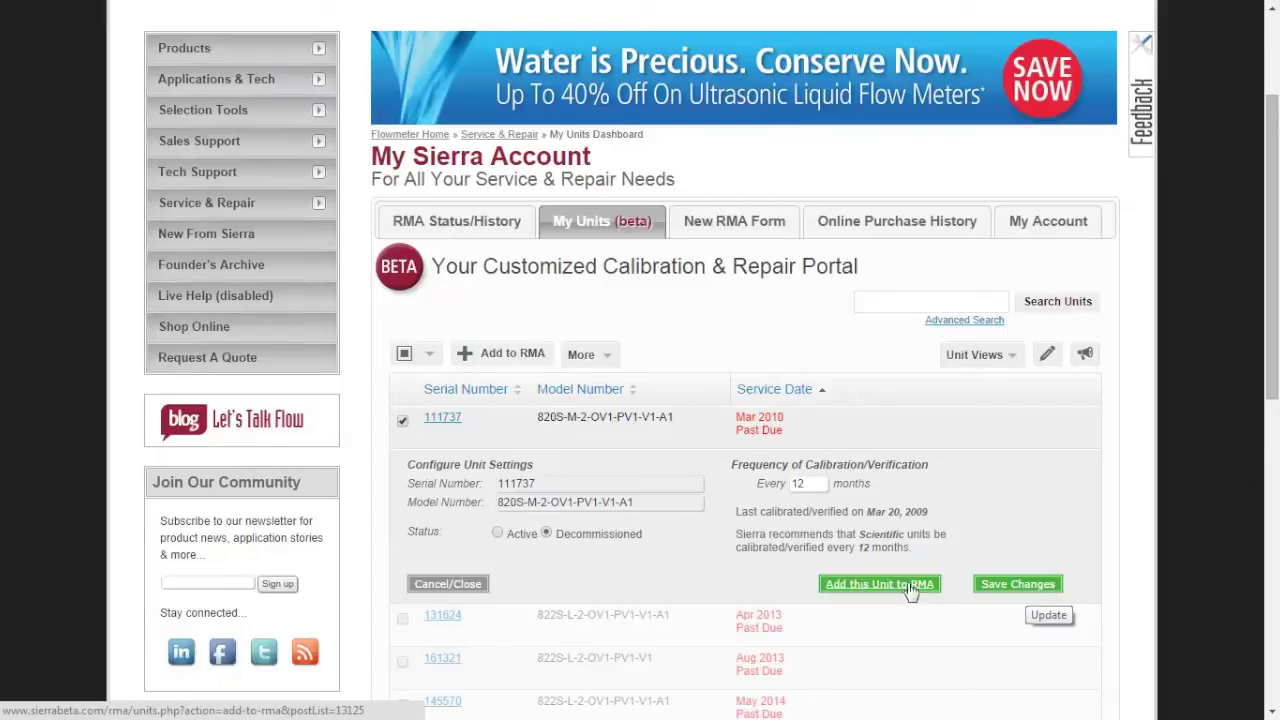
click(498, 533)
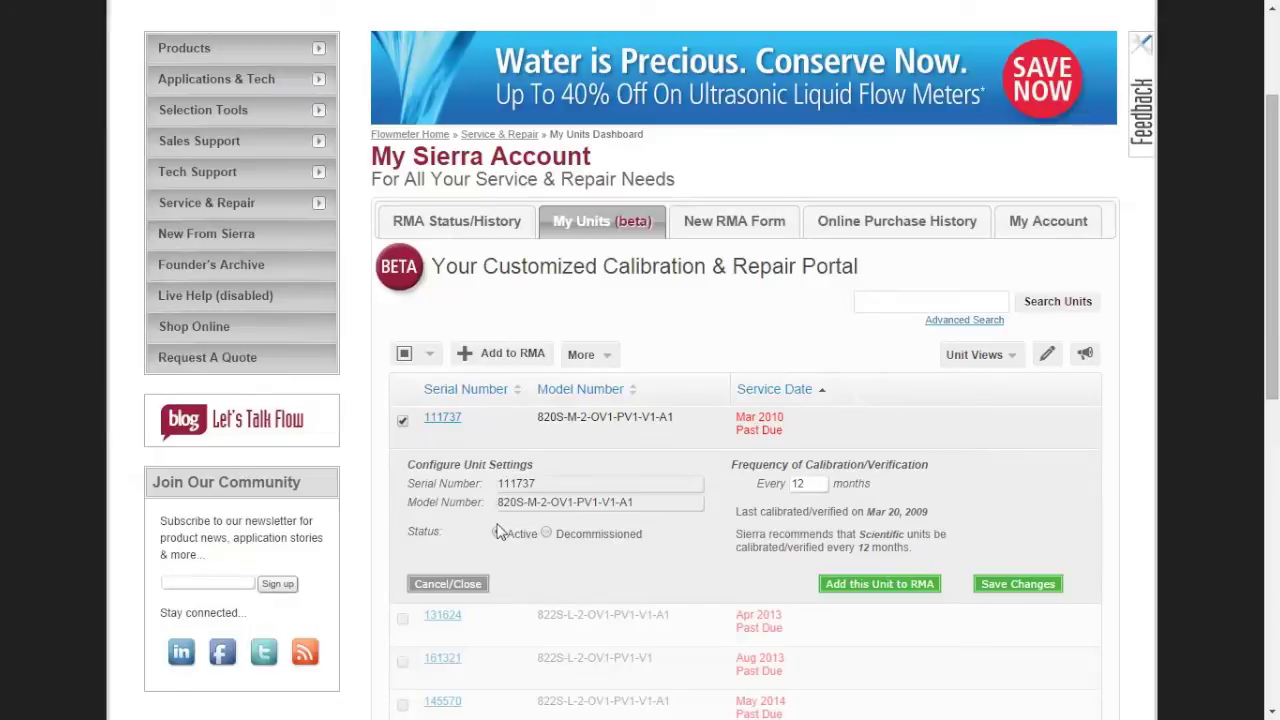
click(805, 482)
key(BackSpace)
key(BackSpace)
text(6)
key(BackSpace)
text(12)
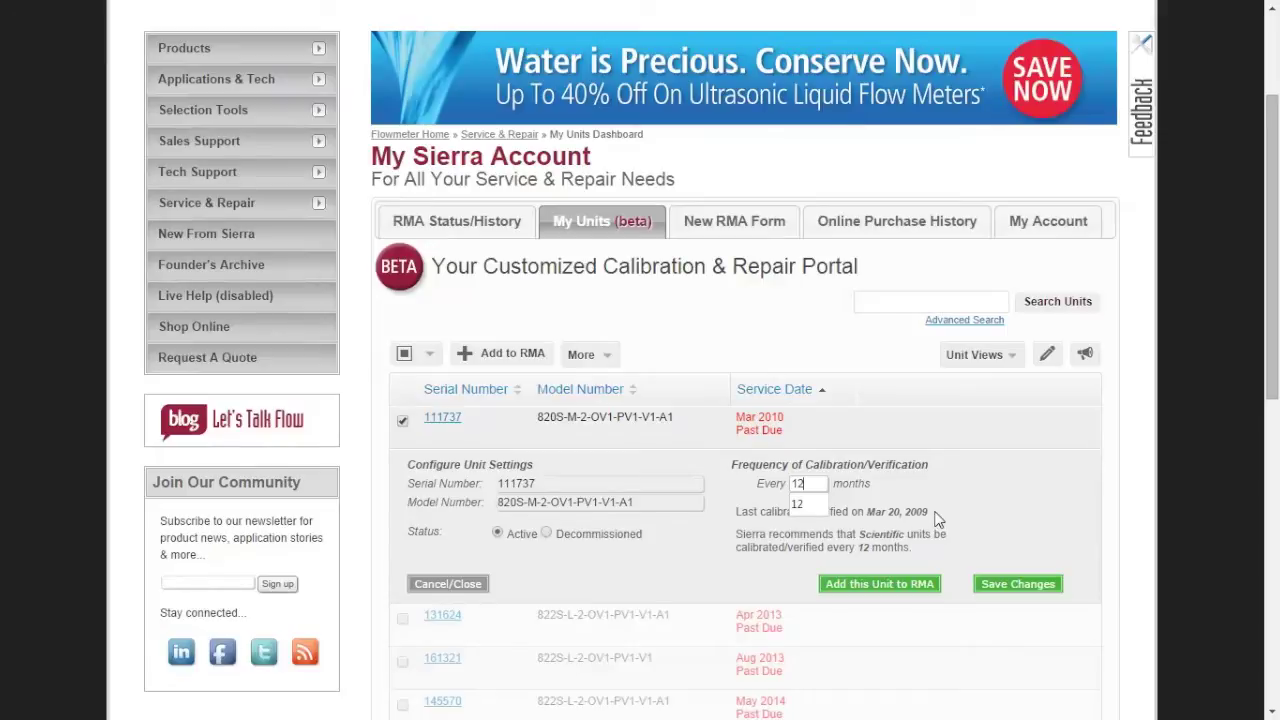
click(908, 494)
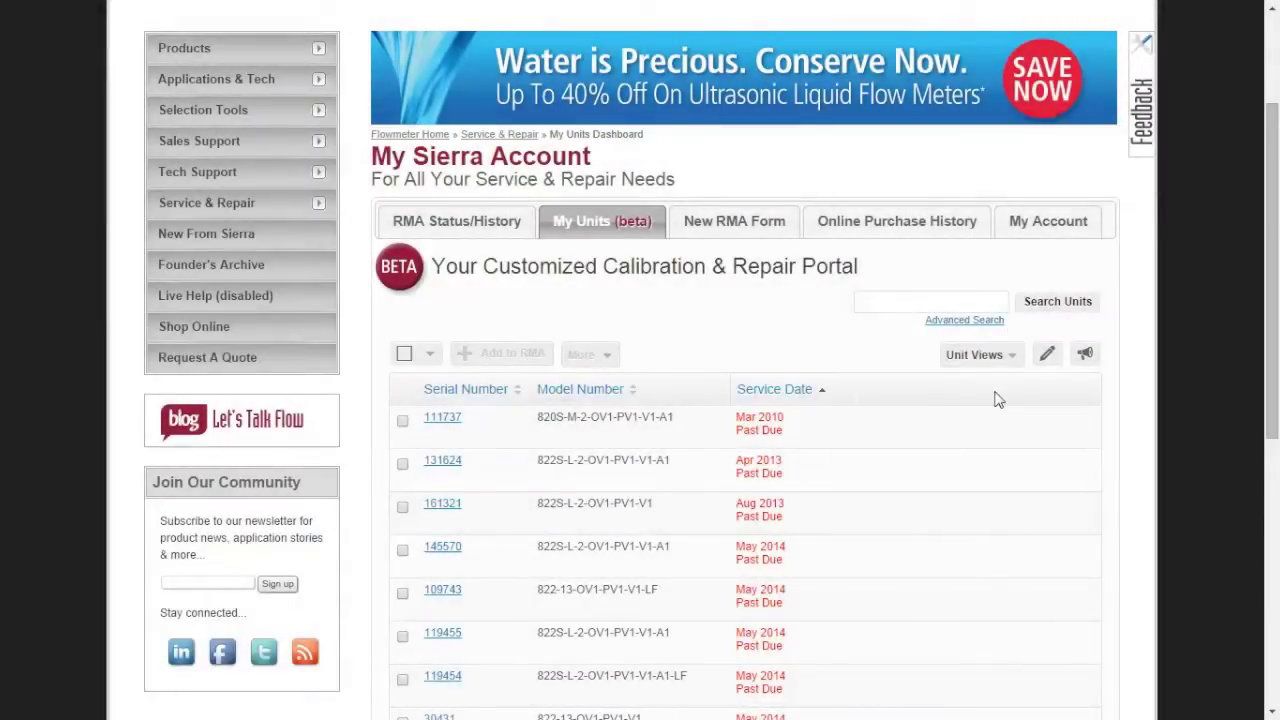
click(1082, 358)
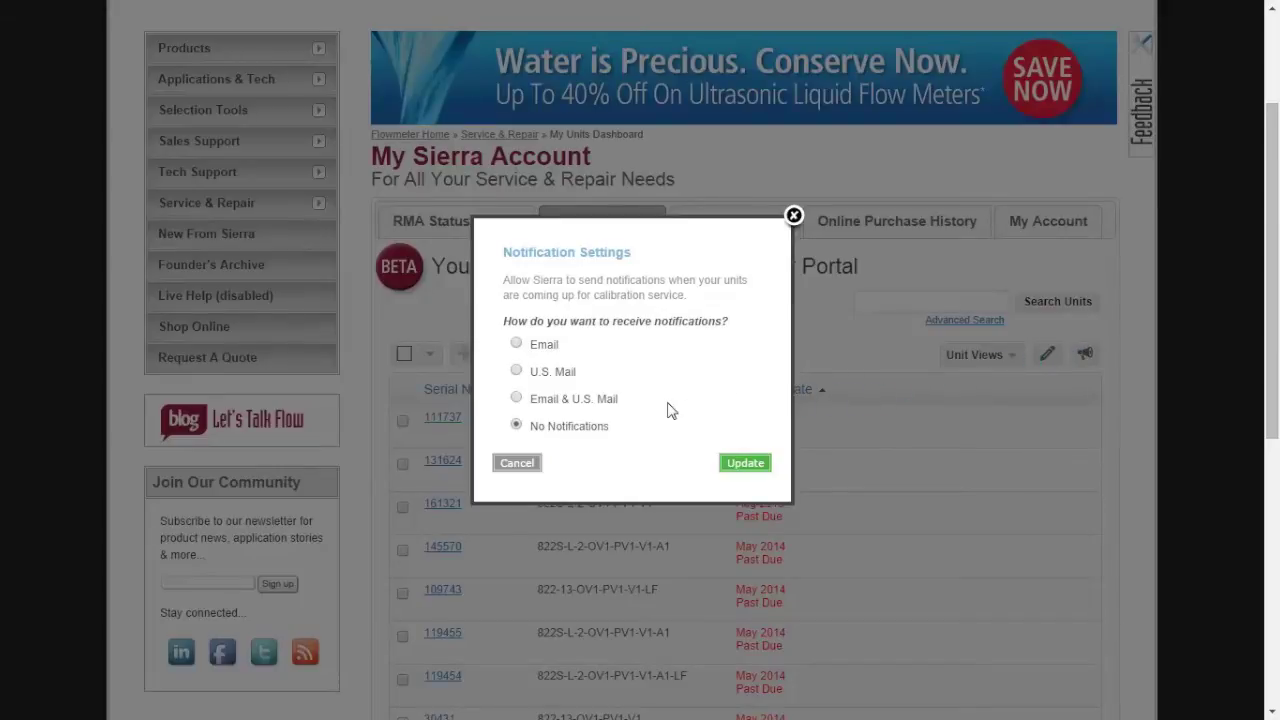
Choose Email & U.S. Mail calibration reminders and close the Notification Settings dialog
click(516, 398)
click(793, 215)
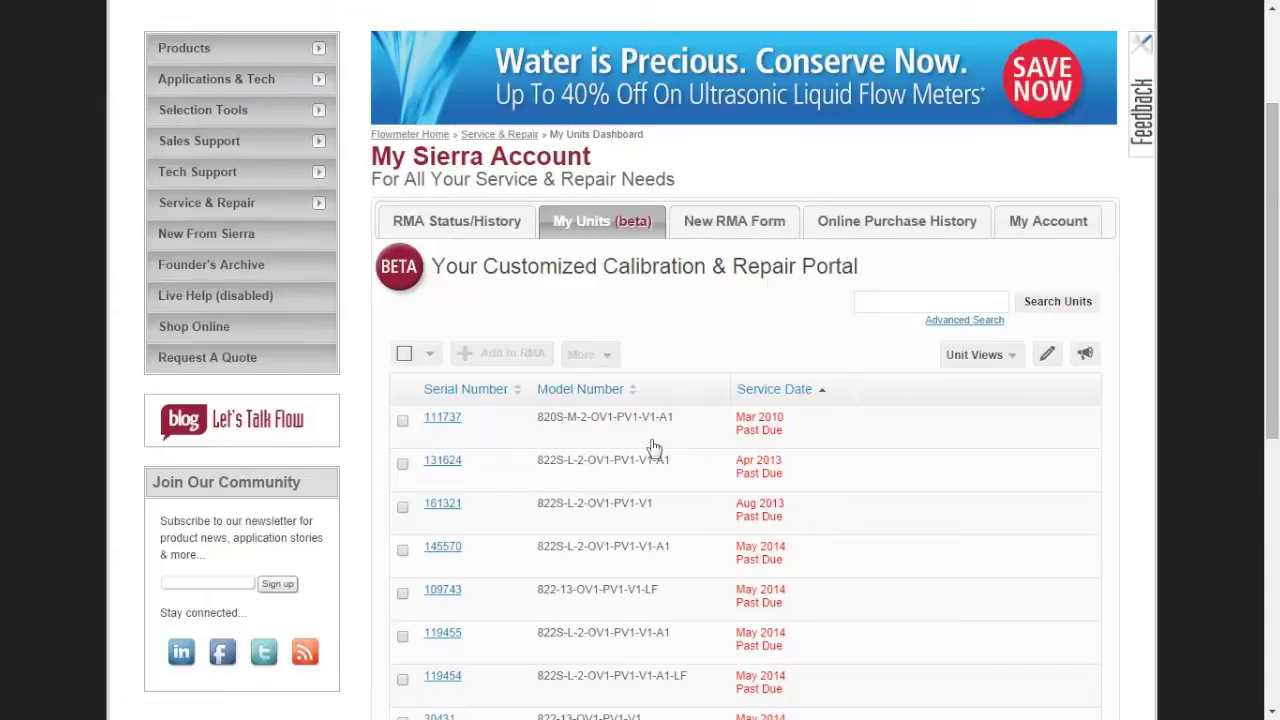
click(1046, 357)
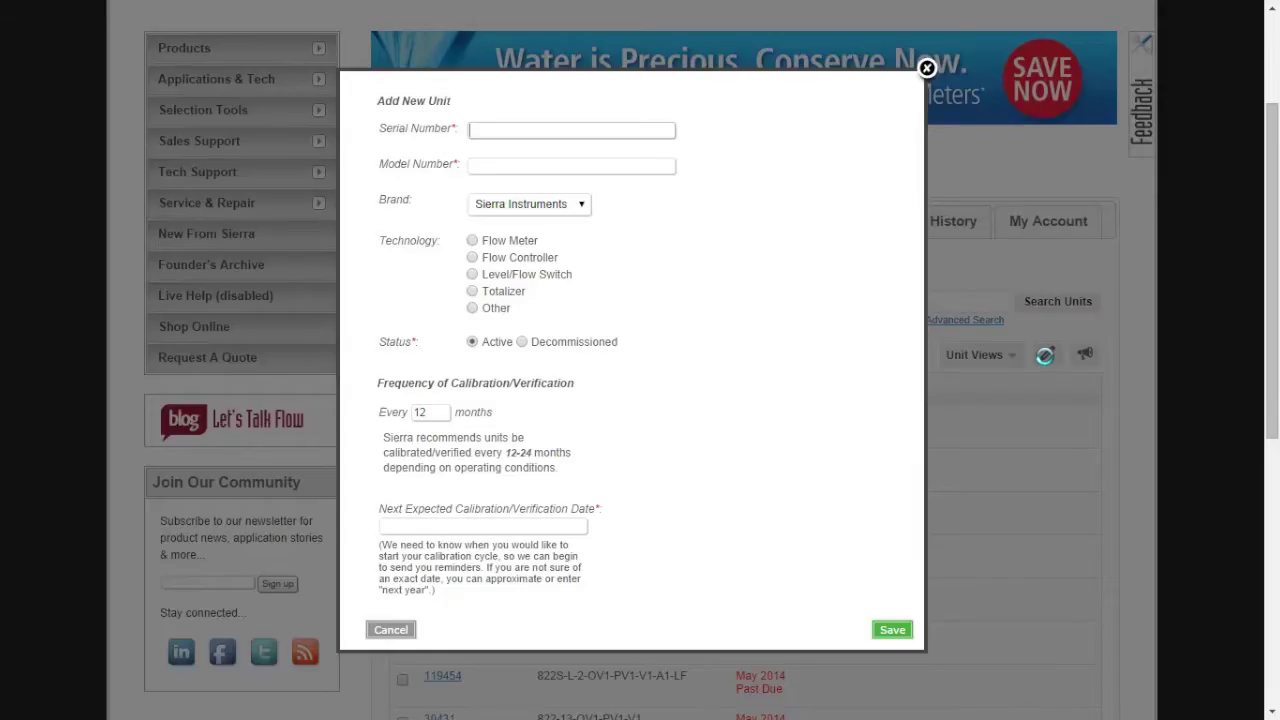
text(1)
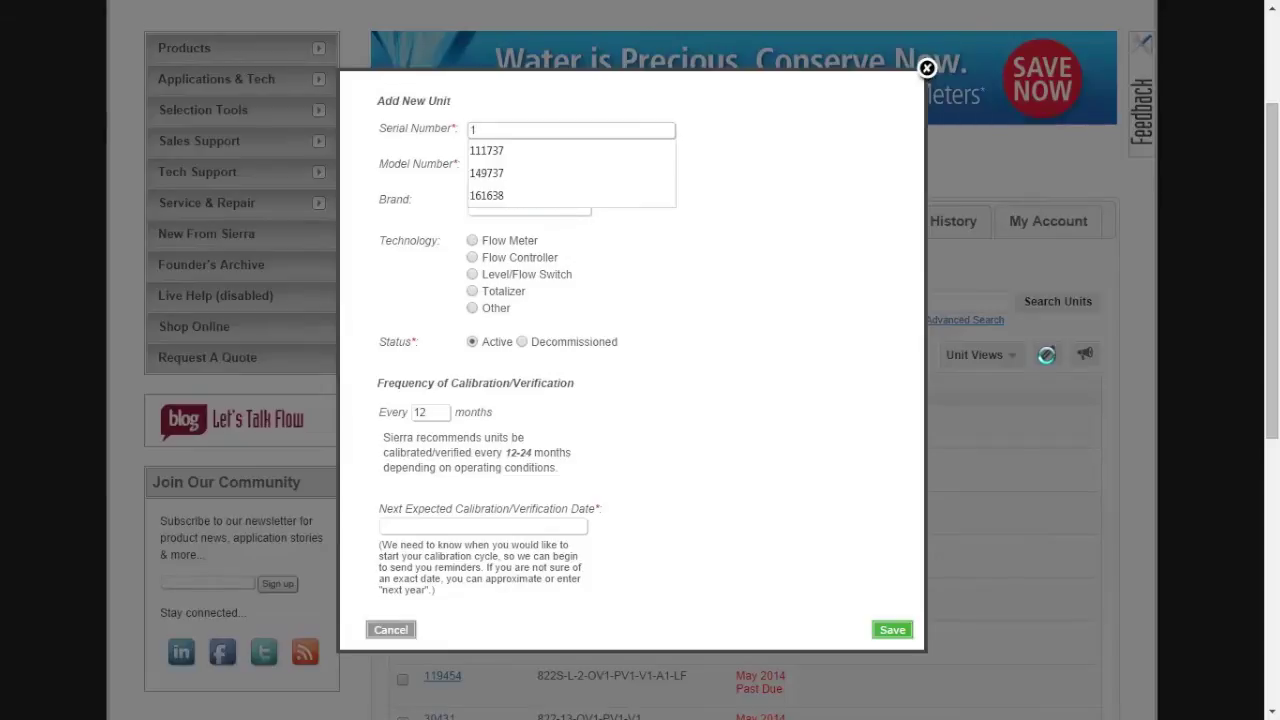
text(2345)
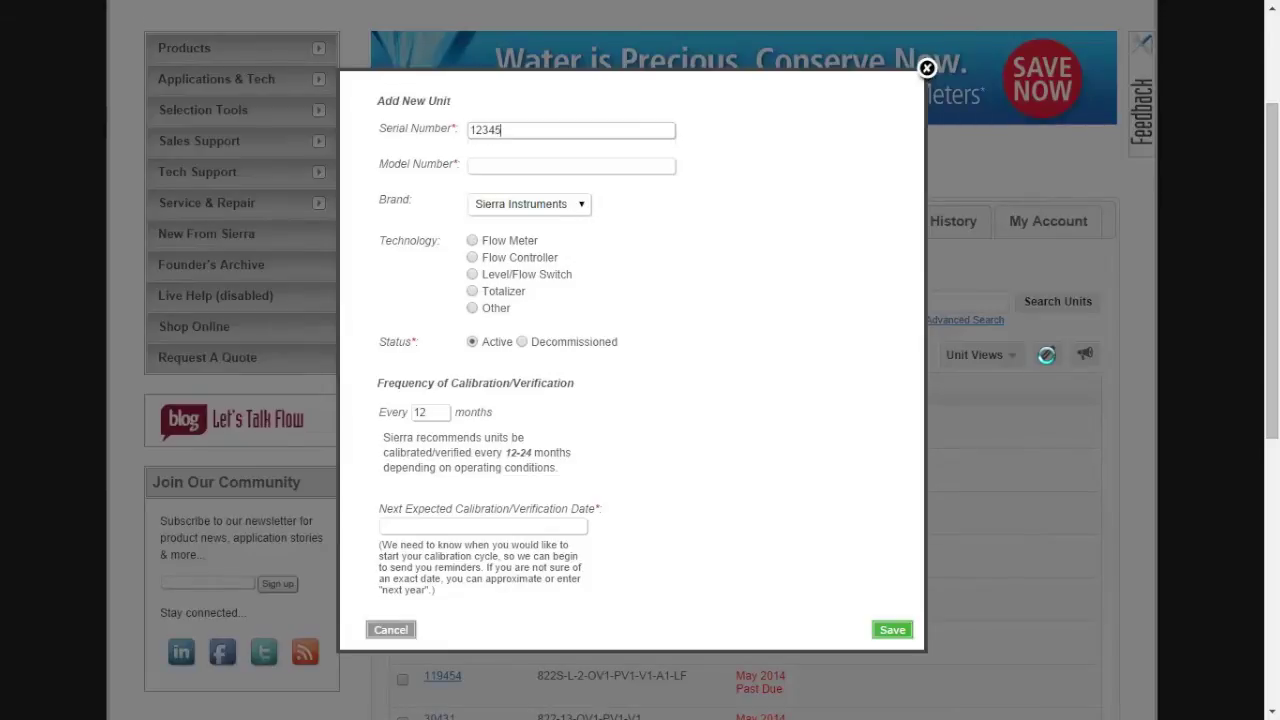
click(530, 165)
text(111-333-45)
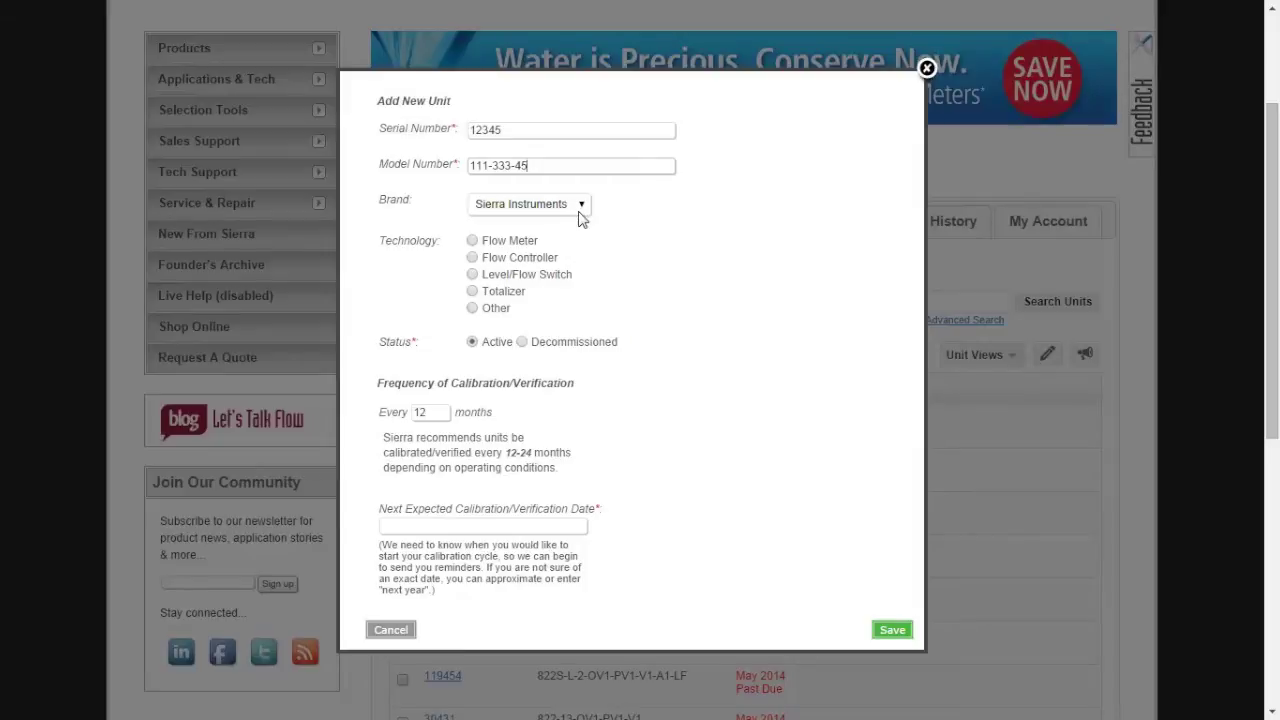
click(472, 257)
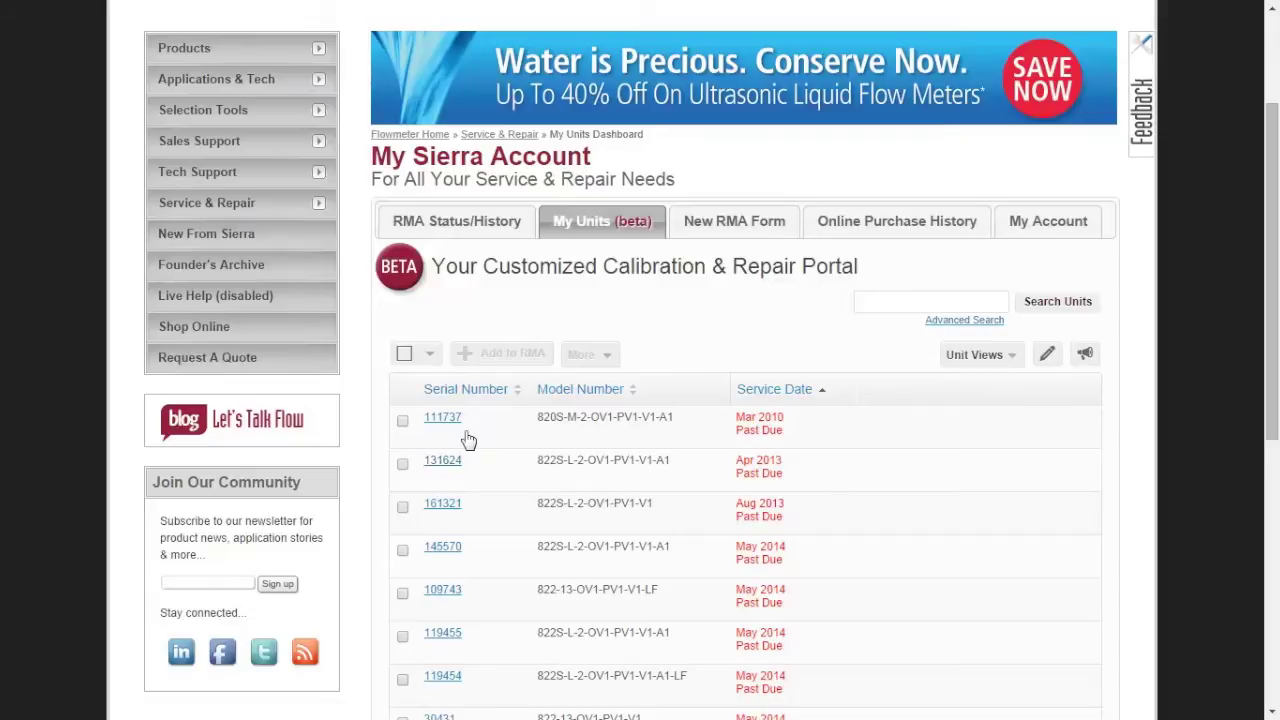
Add unit 111737 to an RMA and continue to the RMA form
click(403, 422)
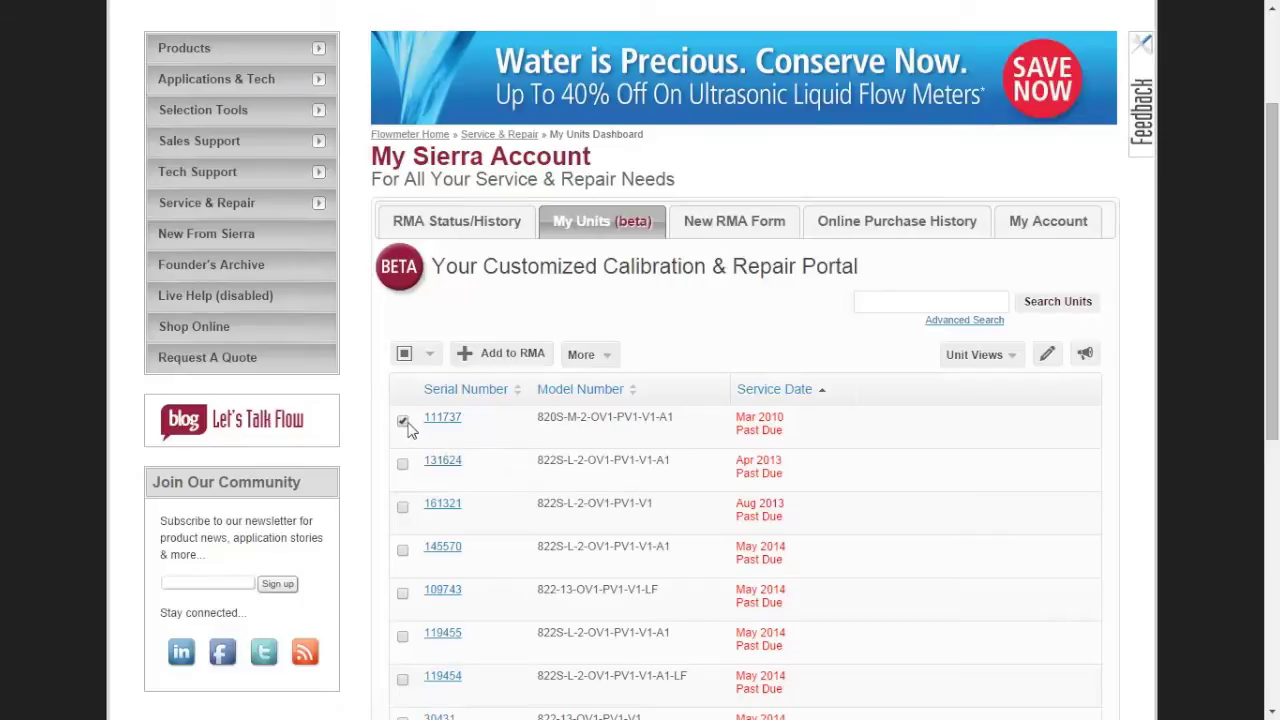
click(430, 356)
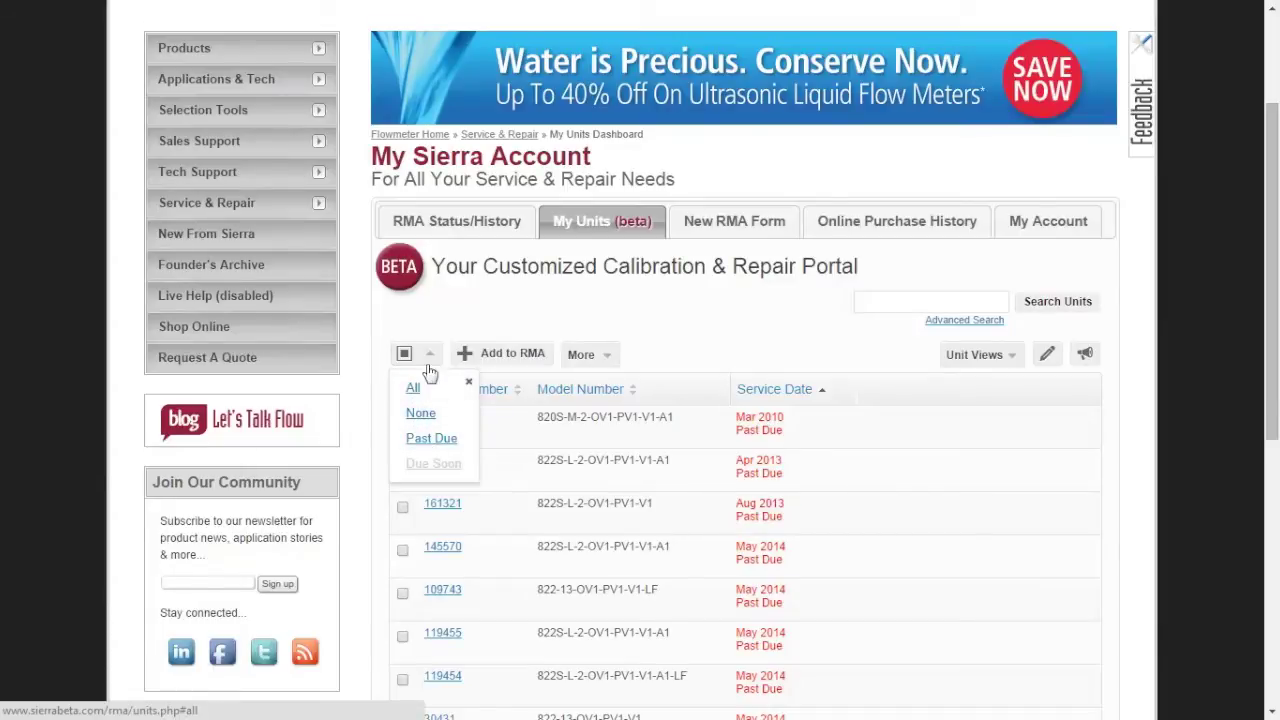
click(430, 358)
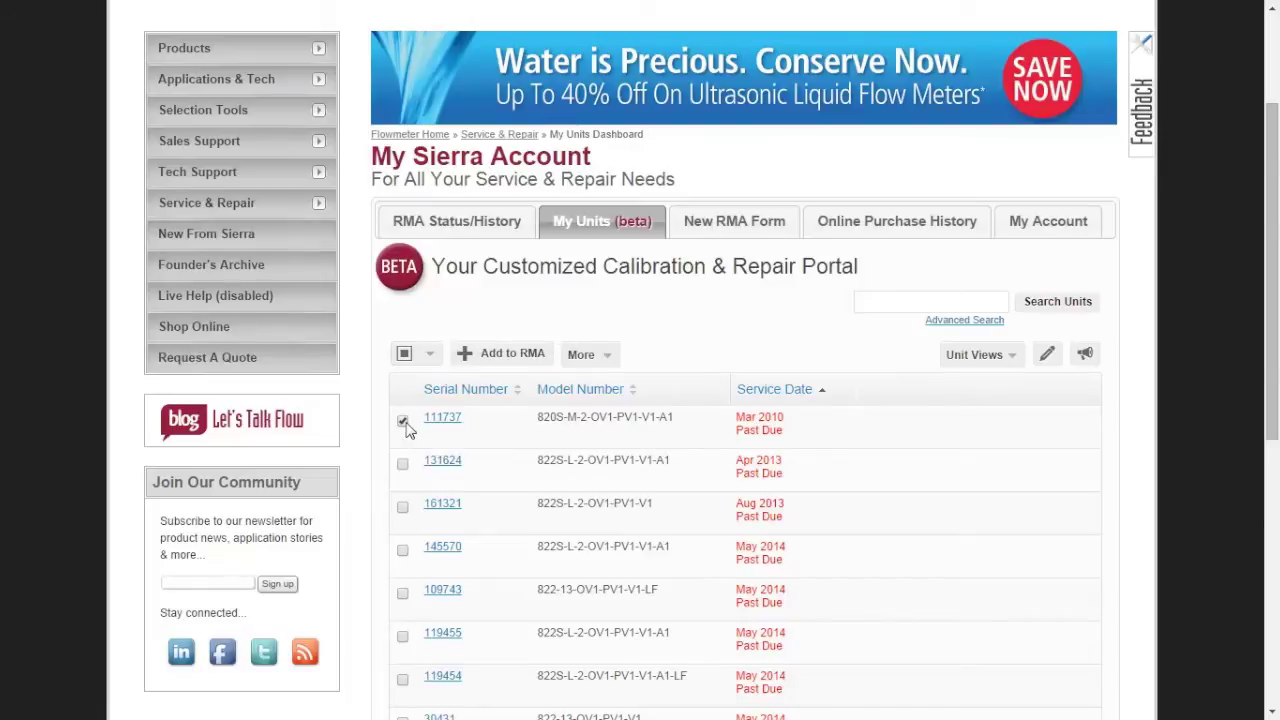
click(503, 358)
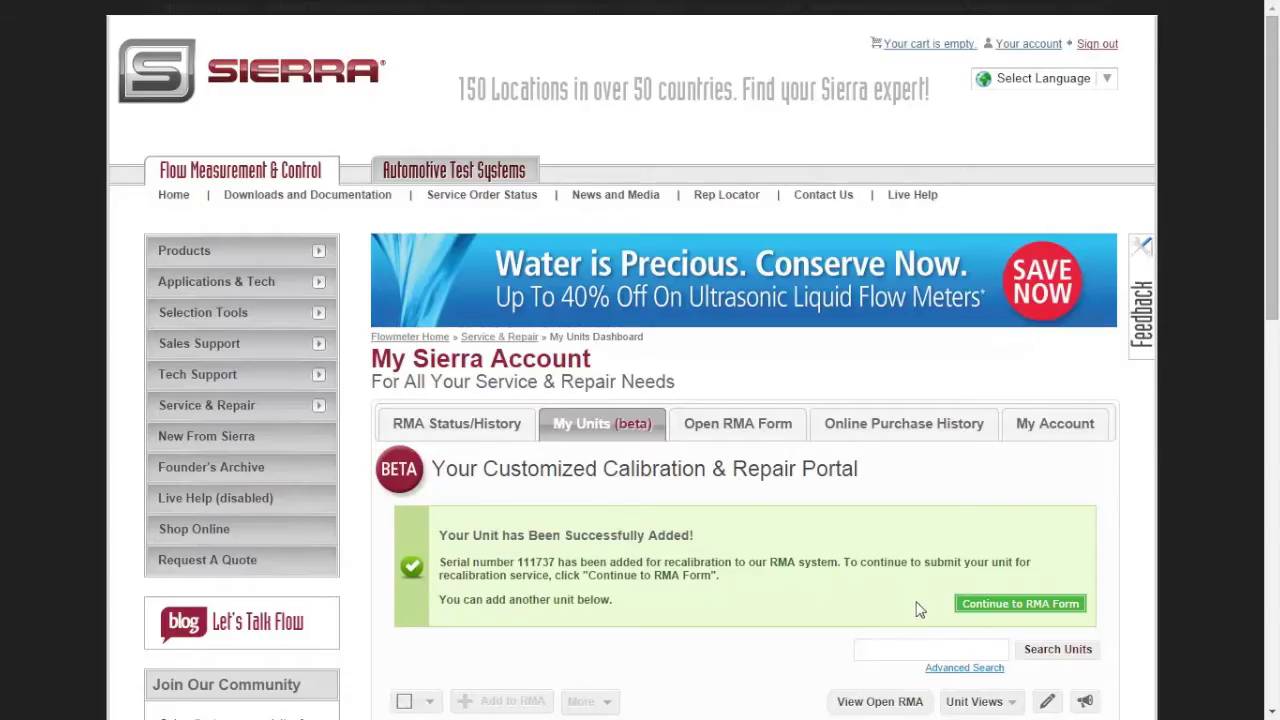
click(993, 614)
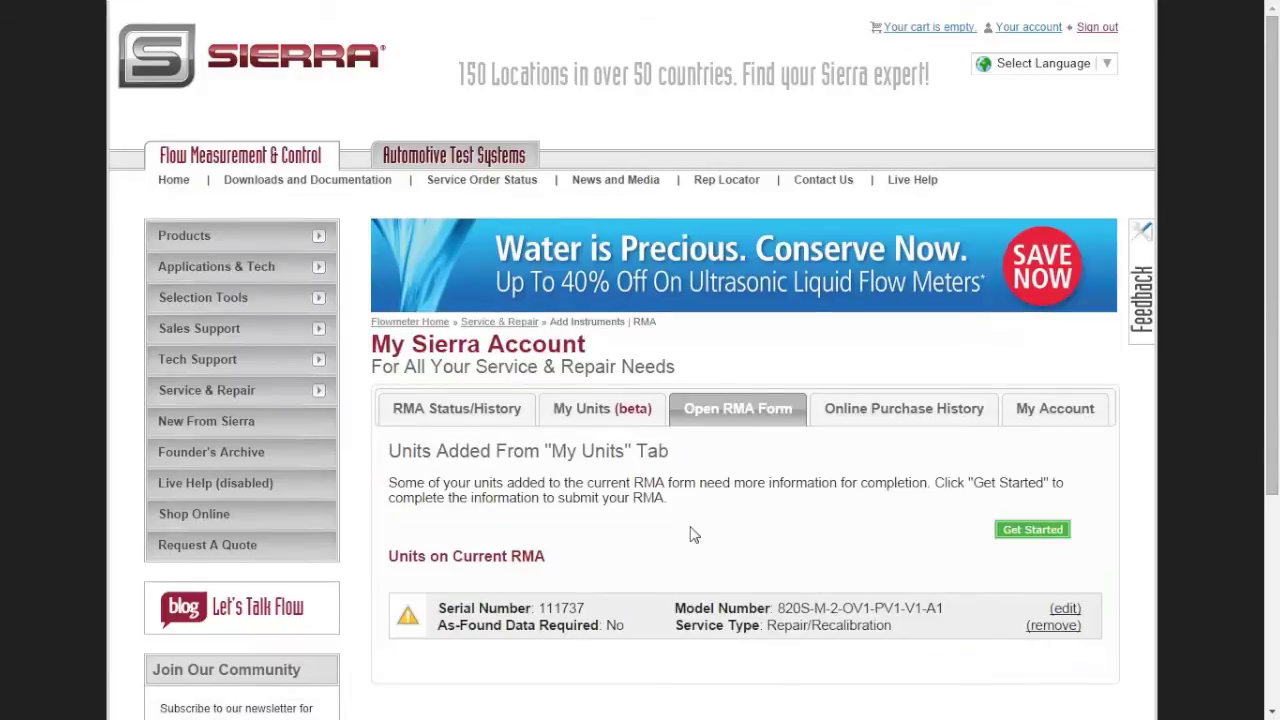
Start unit 111737's RMA details and set As-Found Data to Yes
click(1024, 534)
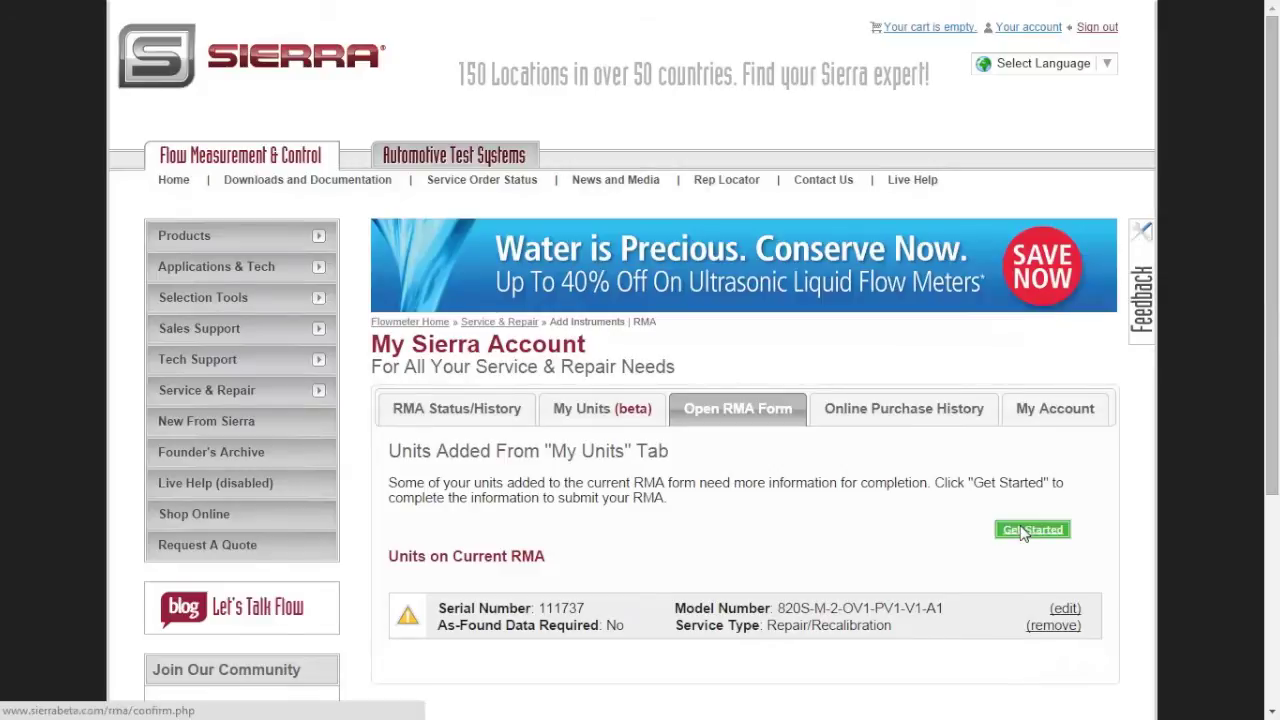
scroll(861, 550, down, 1)
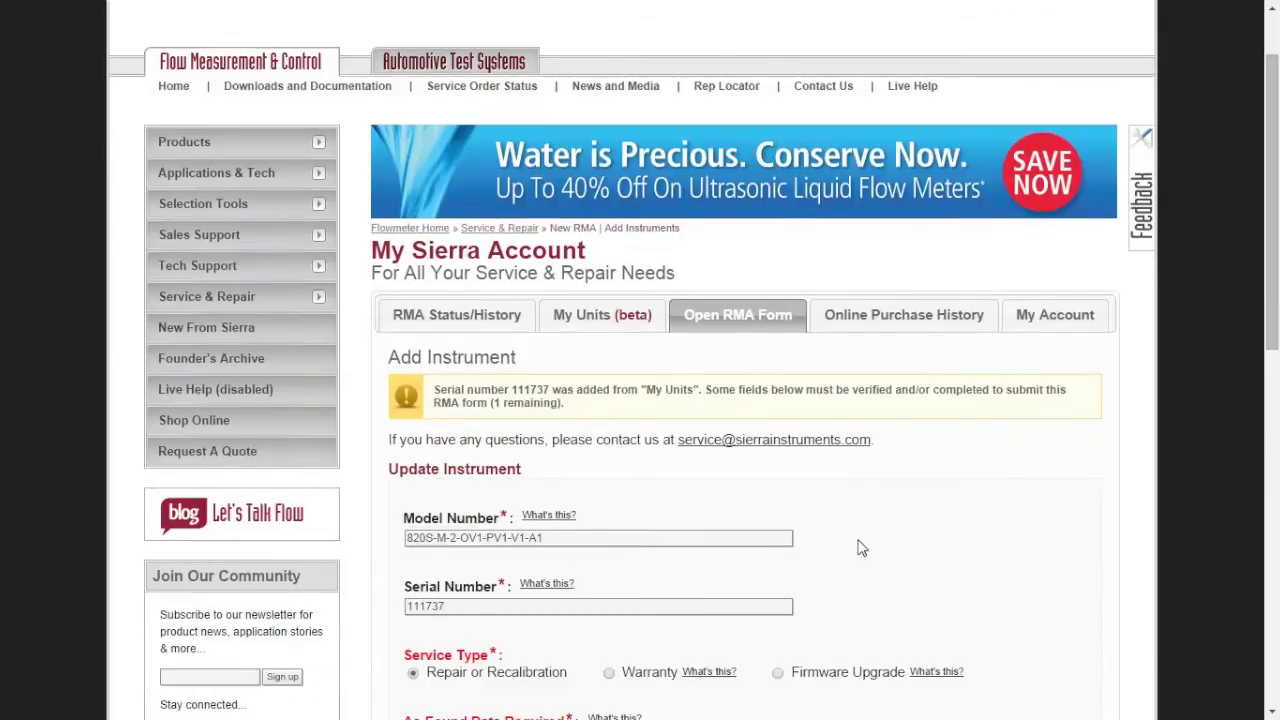
scroll(861, 550, down, 1)
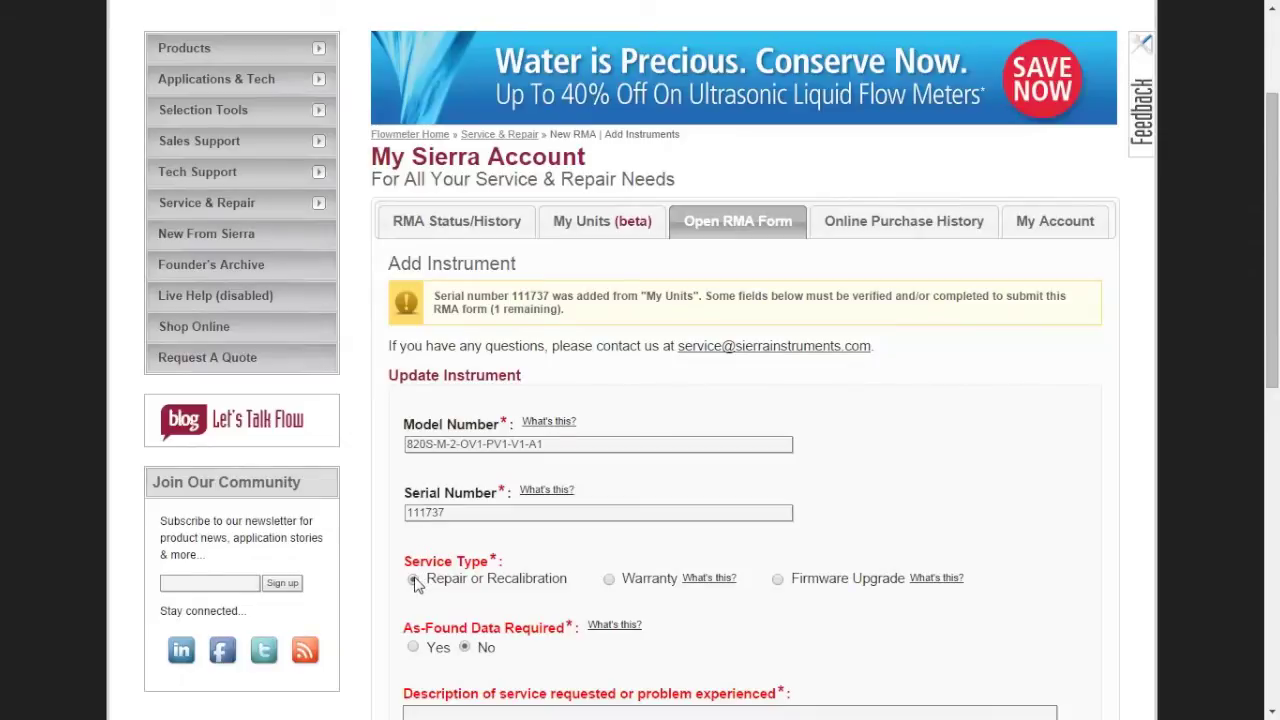
click(413, 647)
Describe the unit as 'need help recal', agree to the safety statement, and save
scroll(770, 627, down, 1)
scroll(769, 617, down, 1)
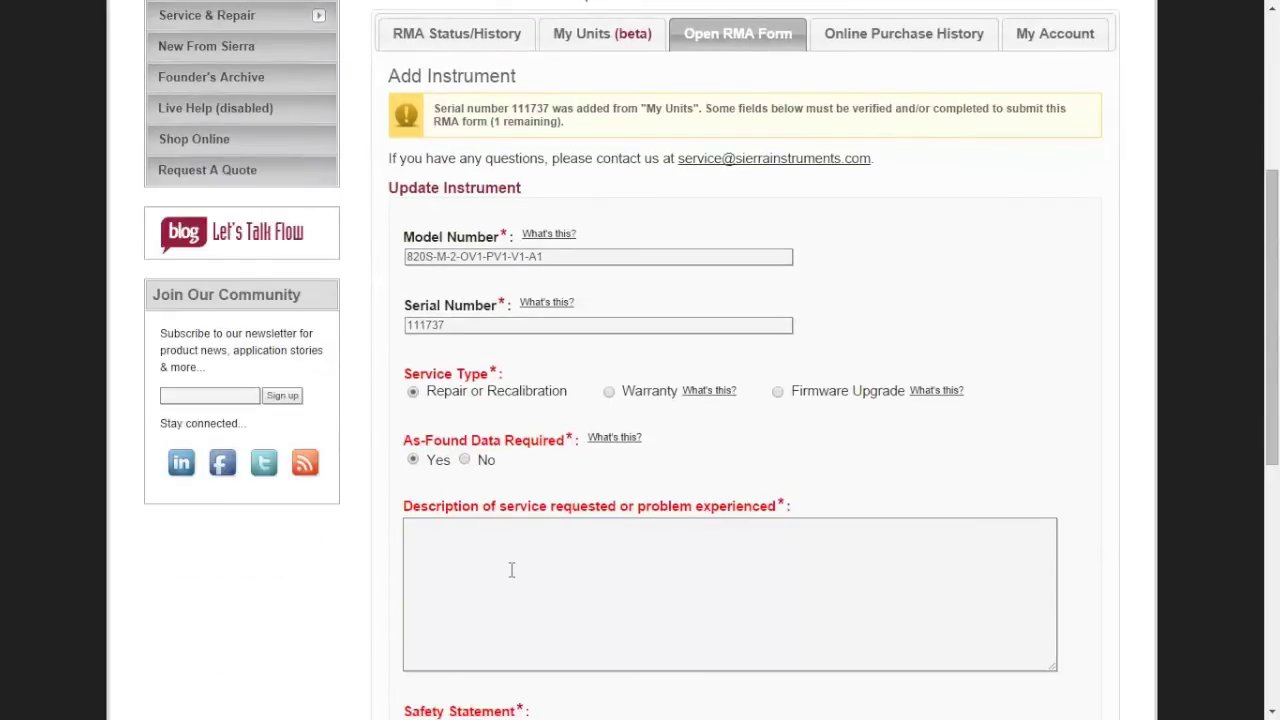
text(need help recal)
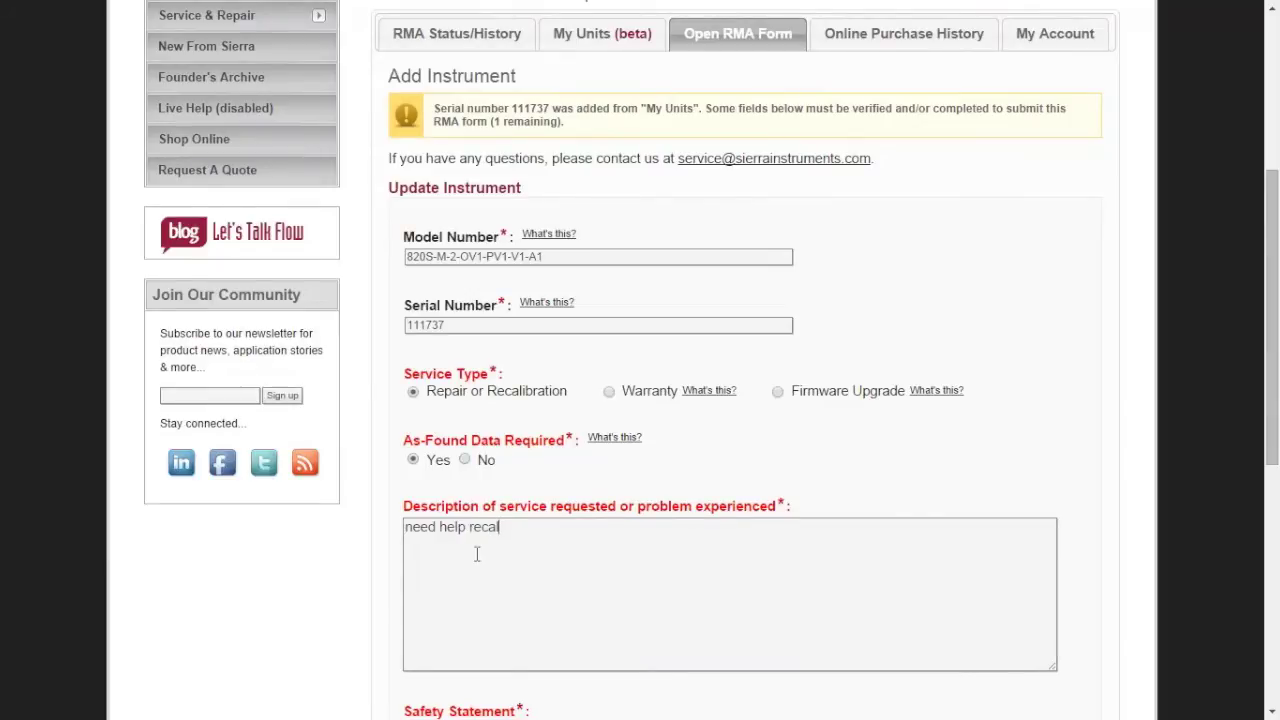
scroll(477, 555, down, 2)
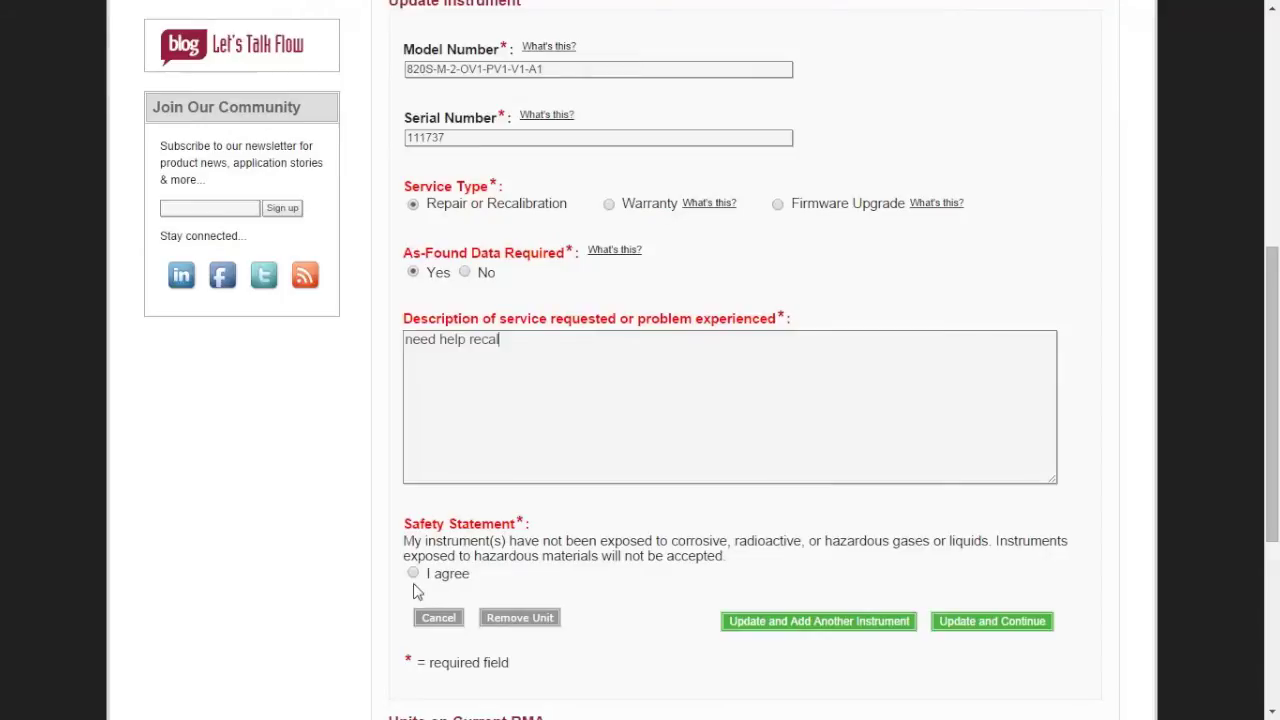
click(413, 573)
scroll(630, 594, down, 1)
scroll(628, 595, down, 1)
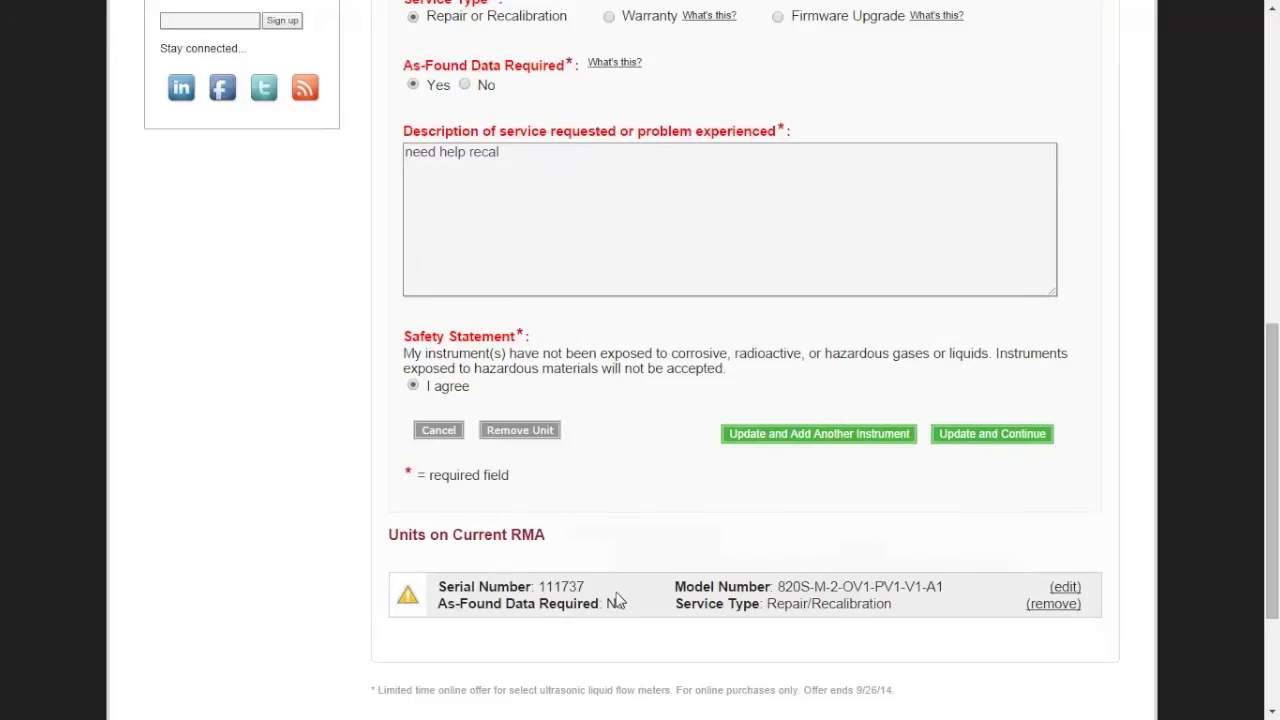
click(967, 441)
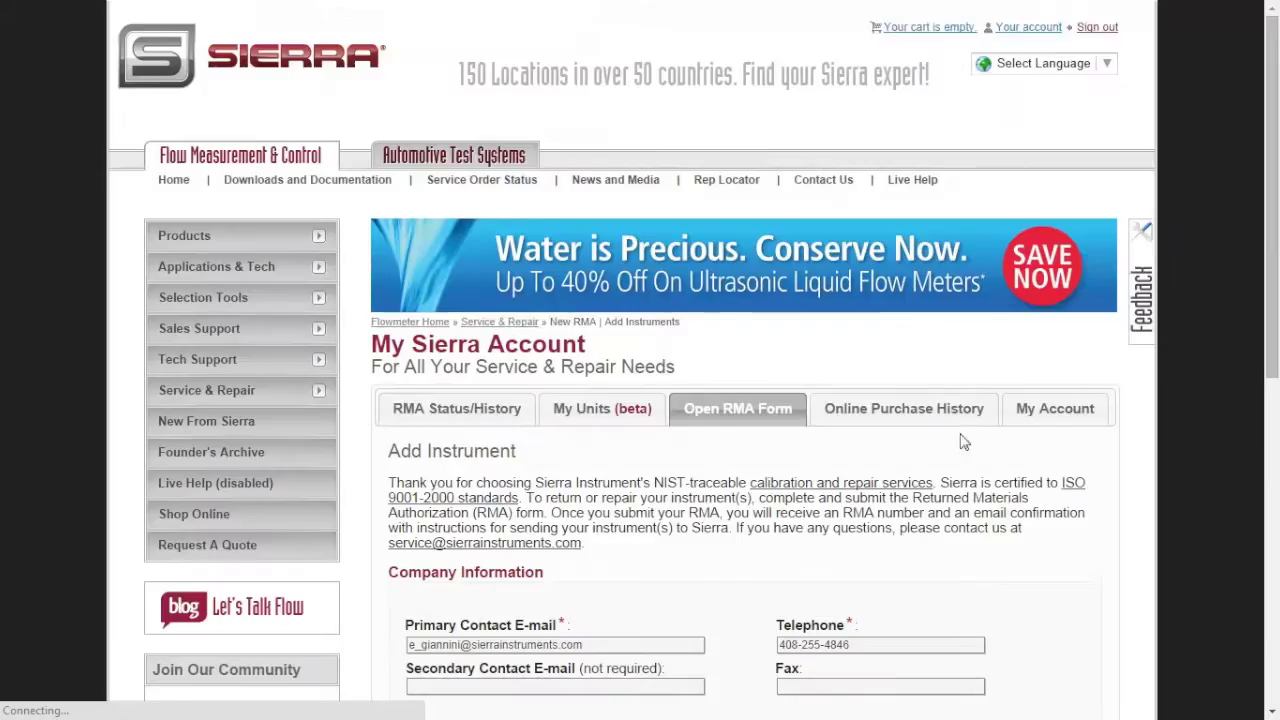
Make ship-to information same as billing, choose Fedex Standard return shipping, and save
scroll(728, 556, down, 3)
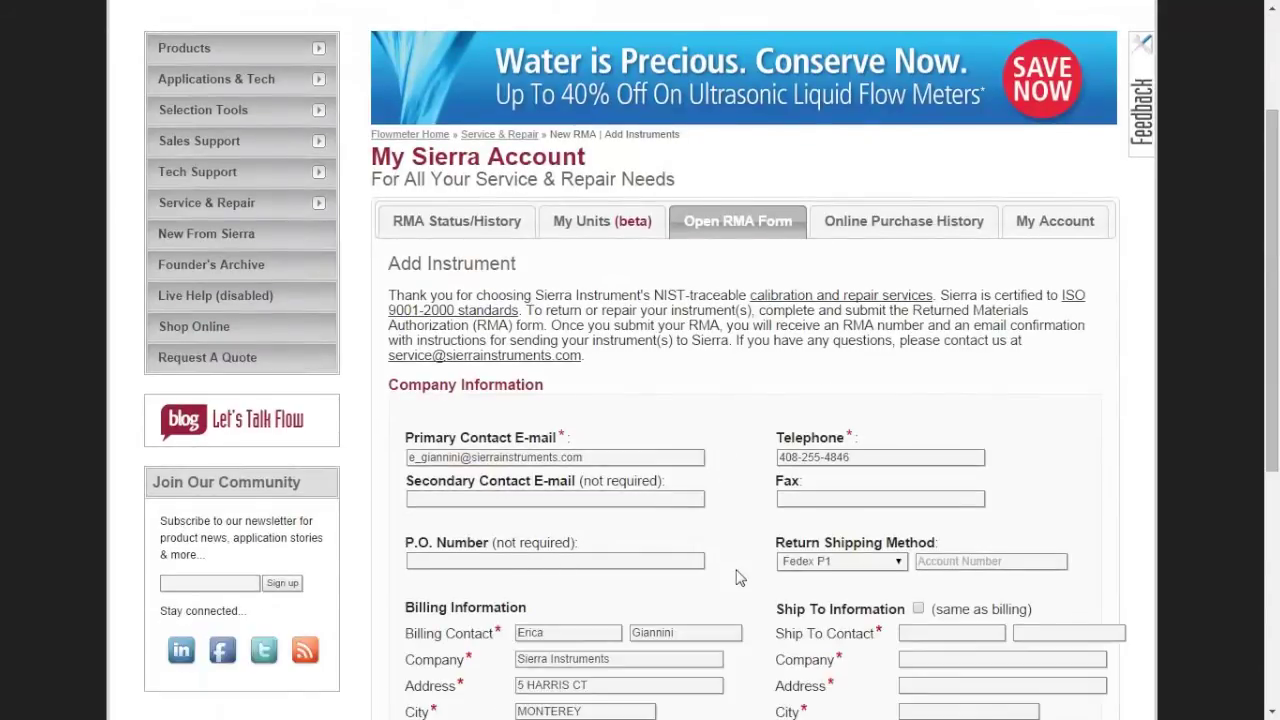
scroll(737, 578, down, 1)
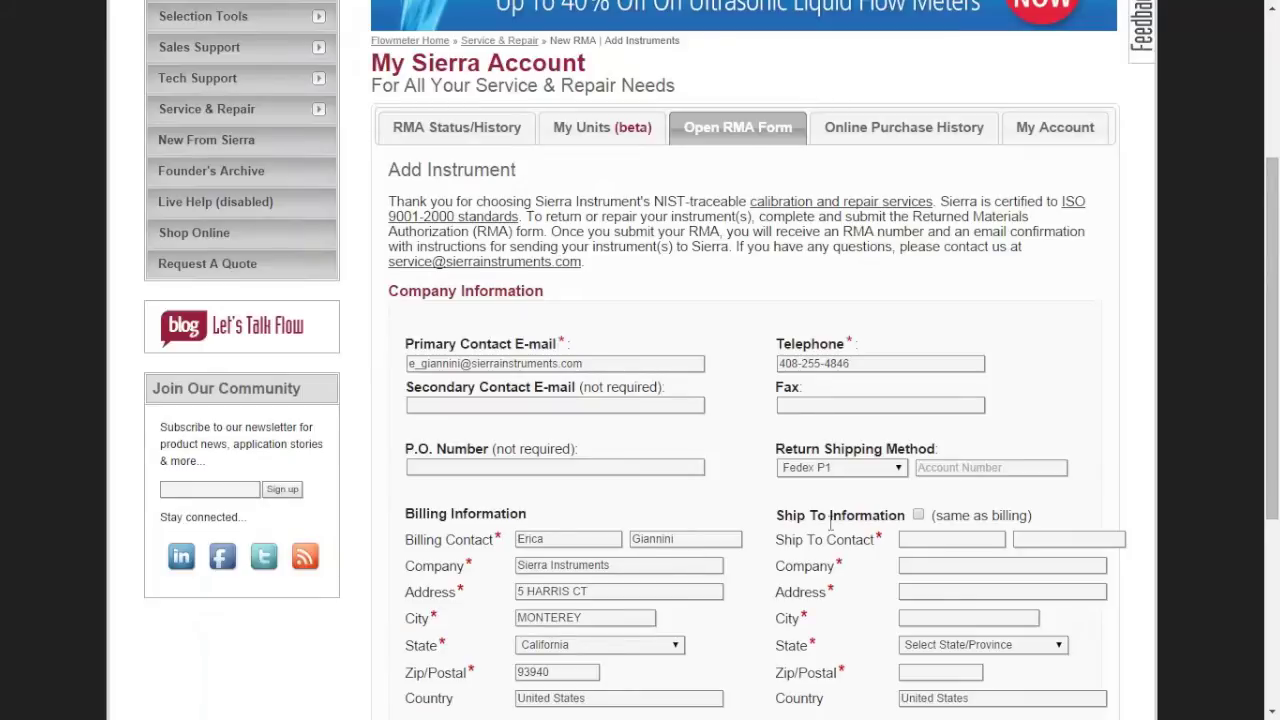
click(918, 516)
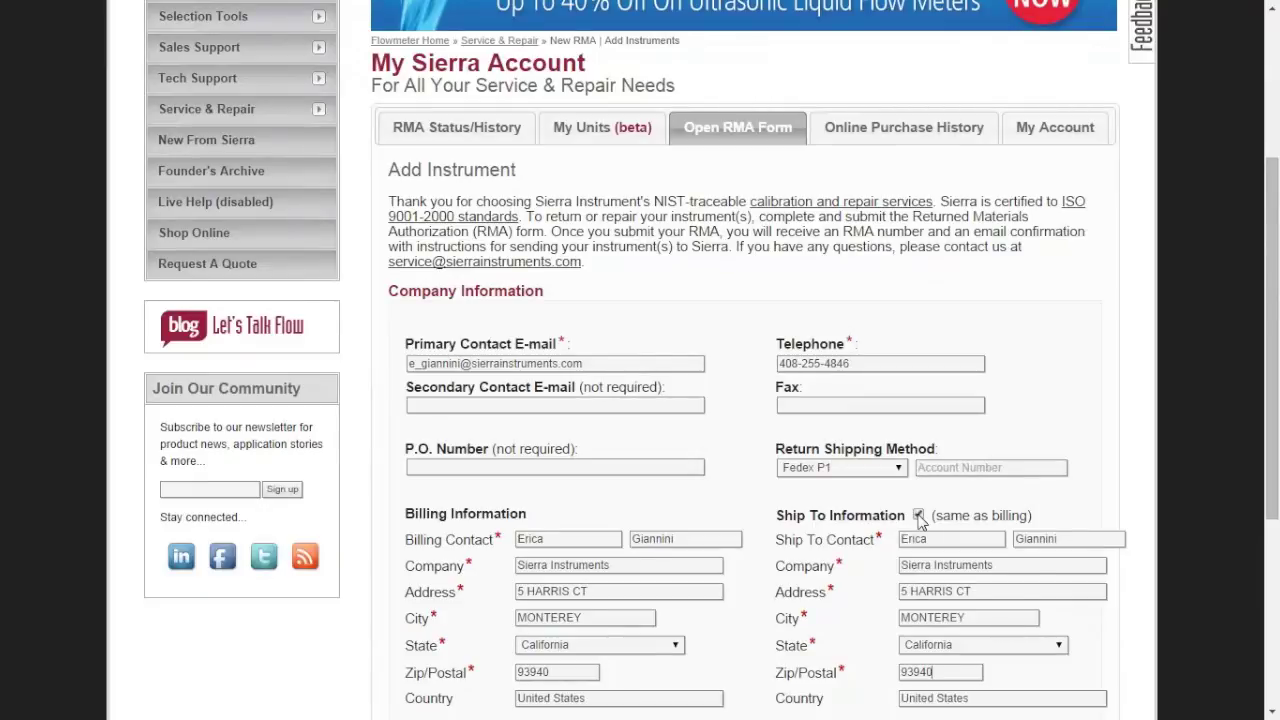
click(918, 516)
click(918, 516)
click(899, 474)
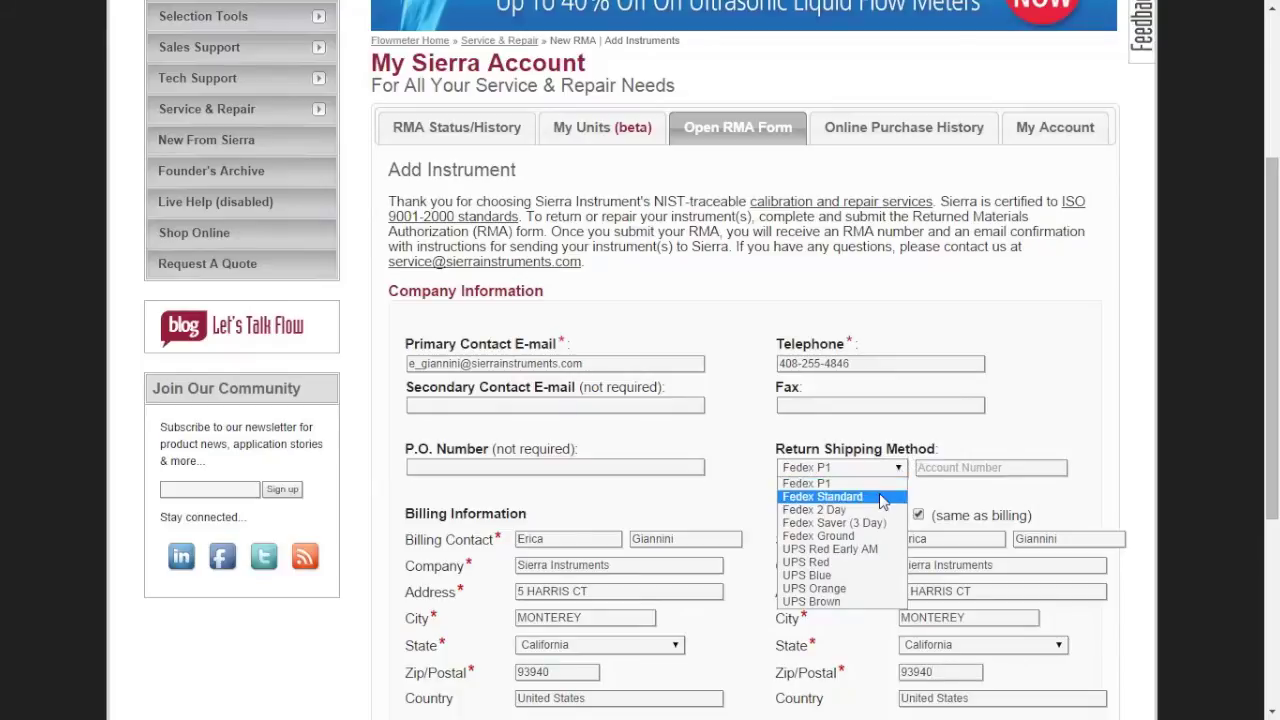
click(883, 497)
scroll(889, 510, down, 1)
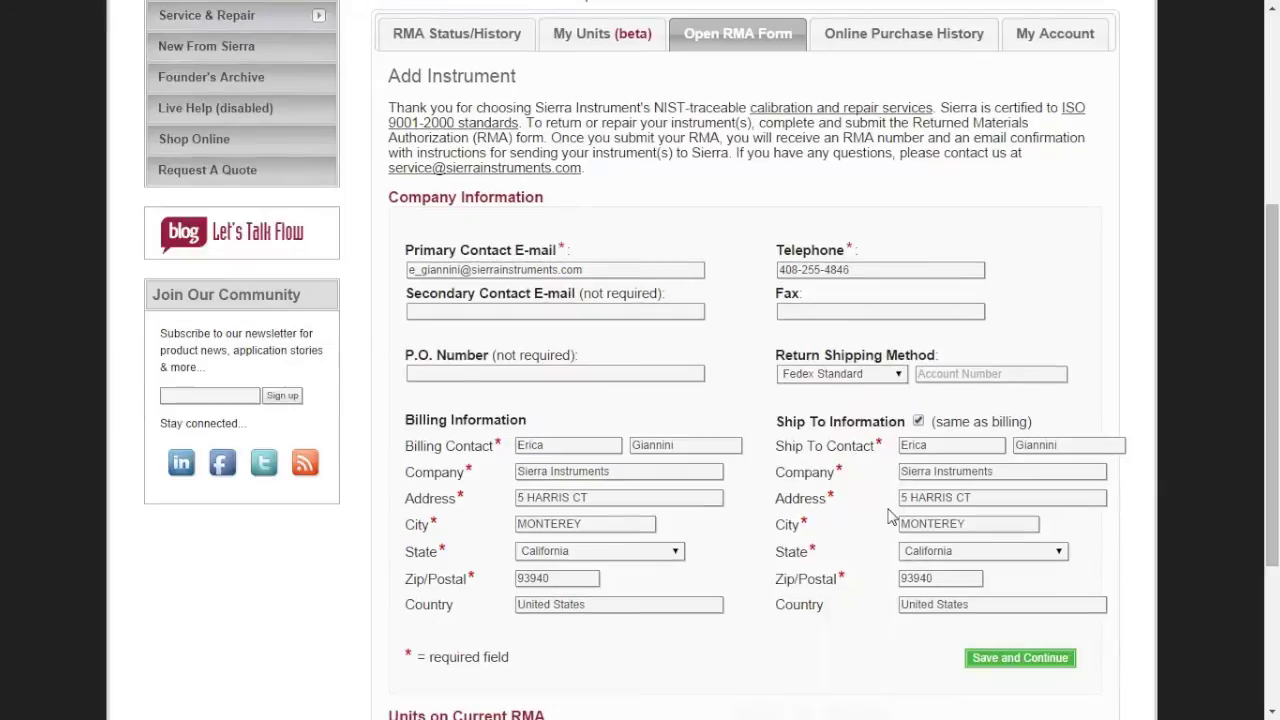
click(1025, 662)
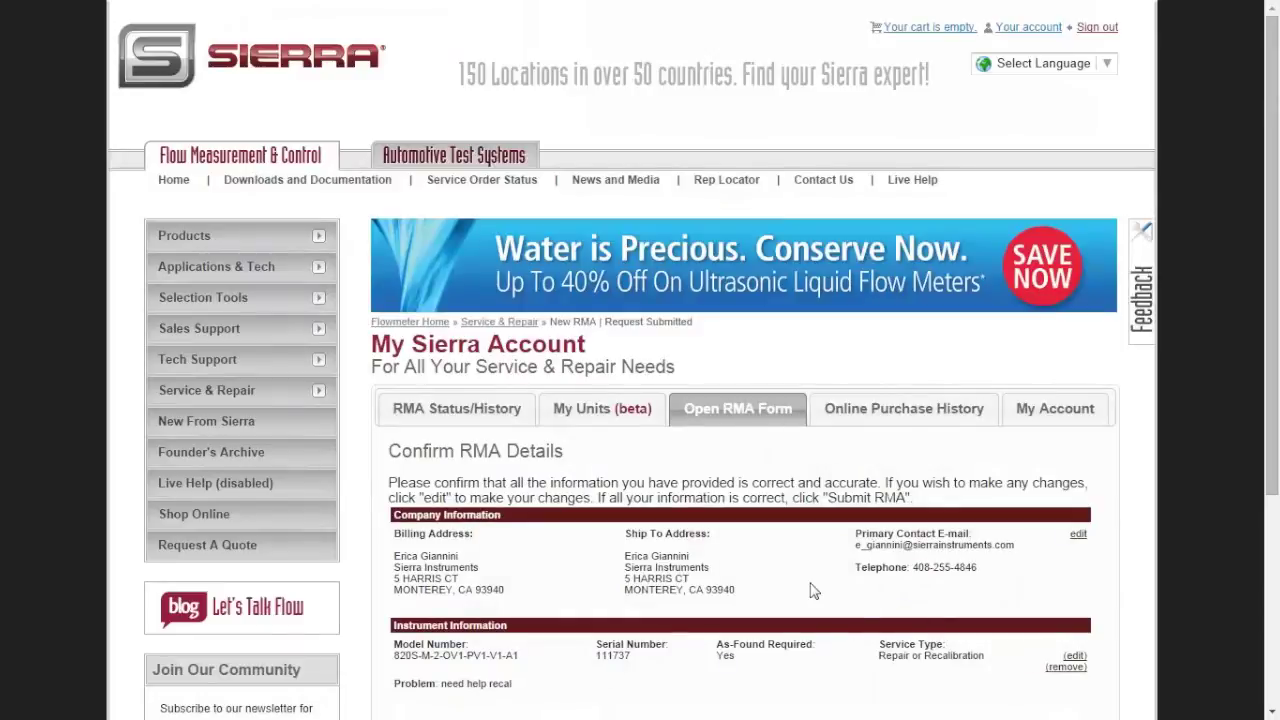
Submit the RMA and review the confirmation with its RMA number and shipping instructions
scroll(787, 555, down, 1)
scroll(787, 555, down, 1)
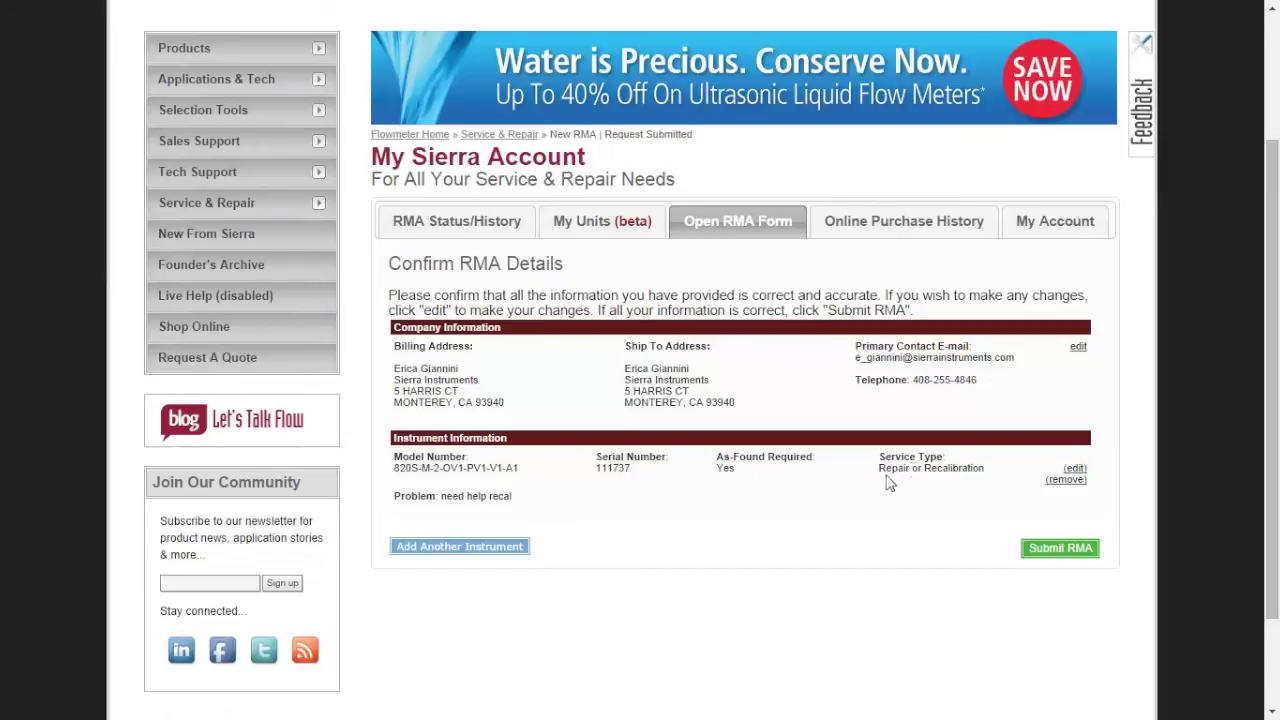
click(1066, 549)
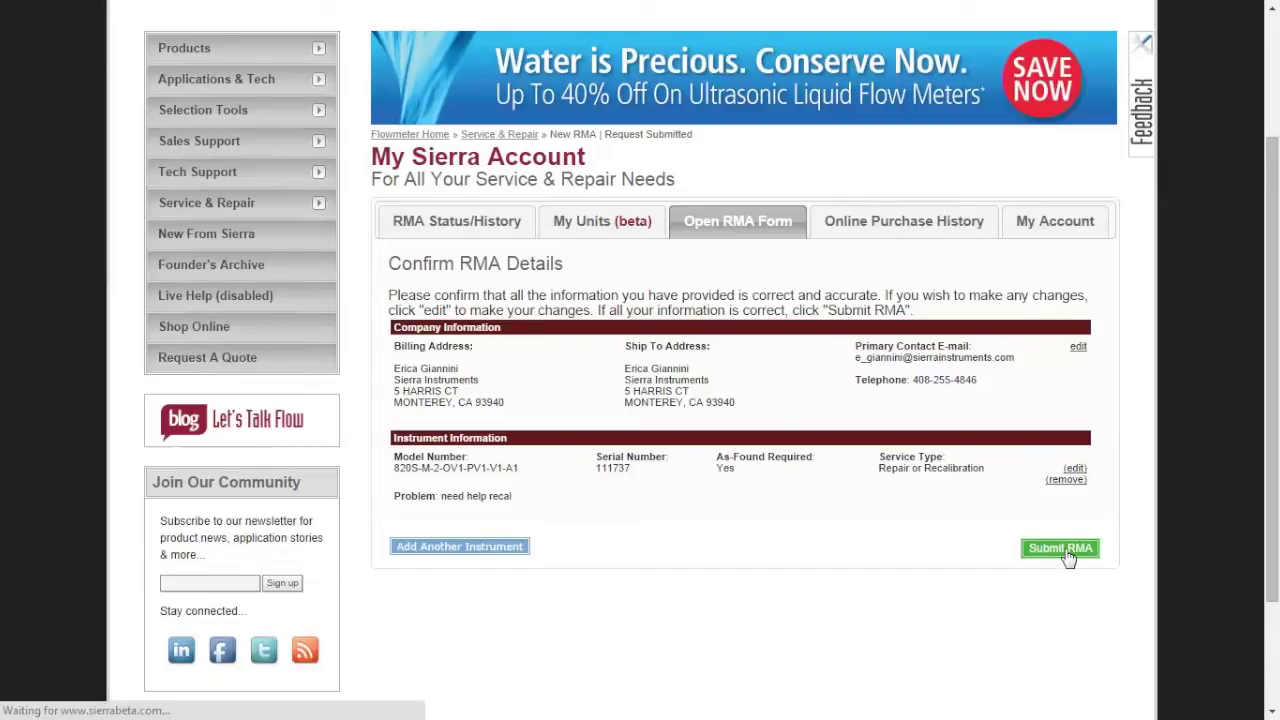
scroll(910, 551, down, 2)
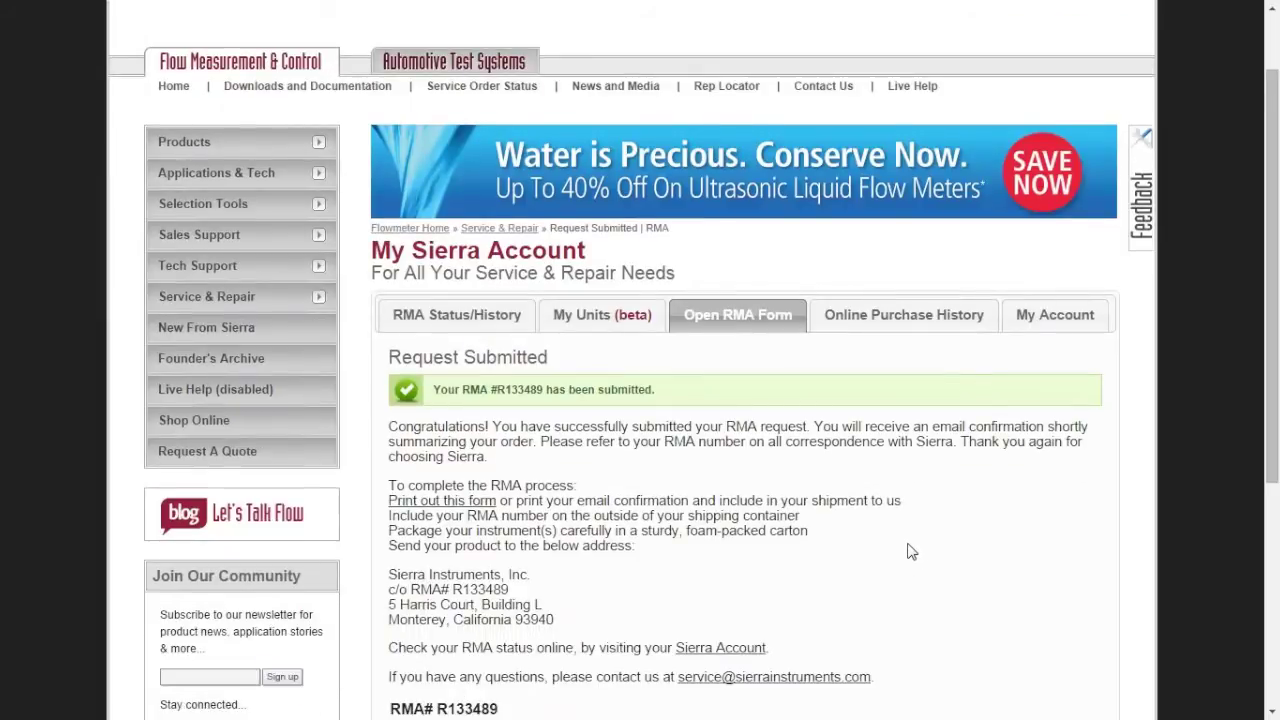
scroll(910, 551, down, 2)
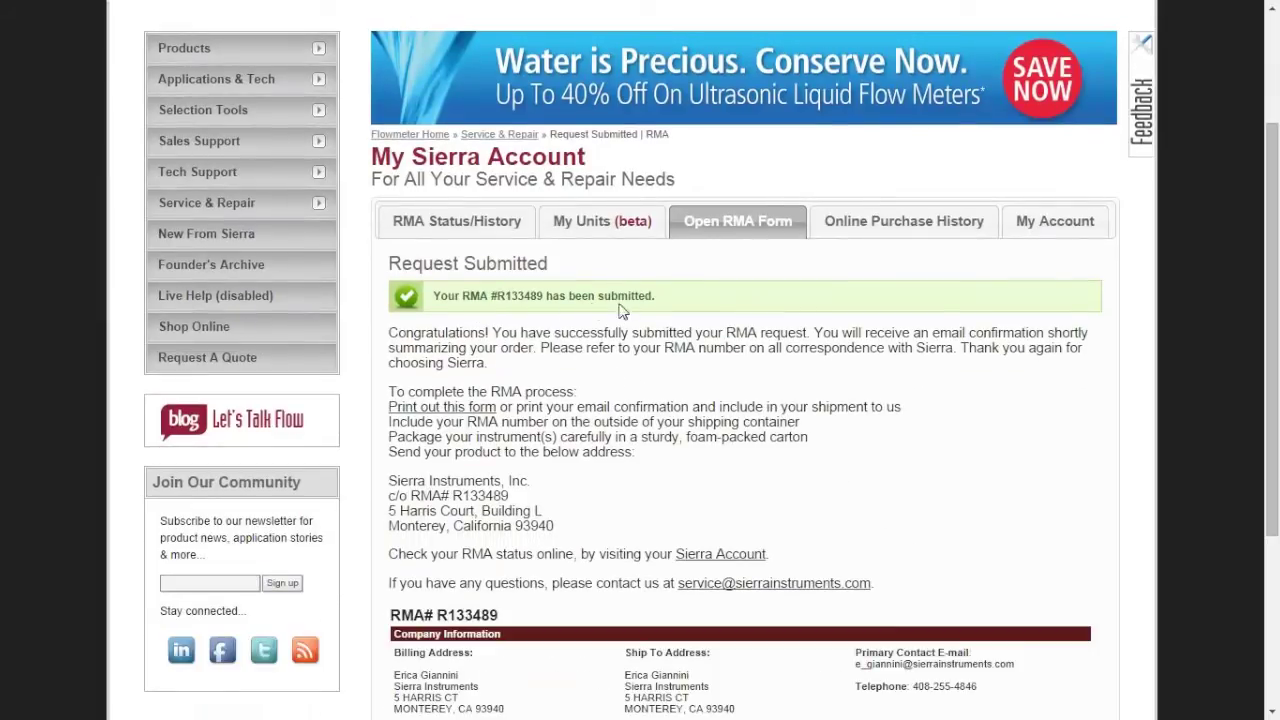
scroll(757, 438, down, 4)
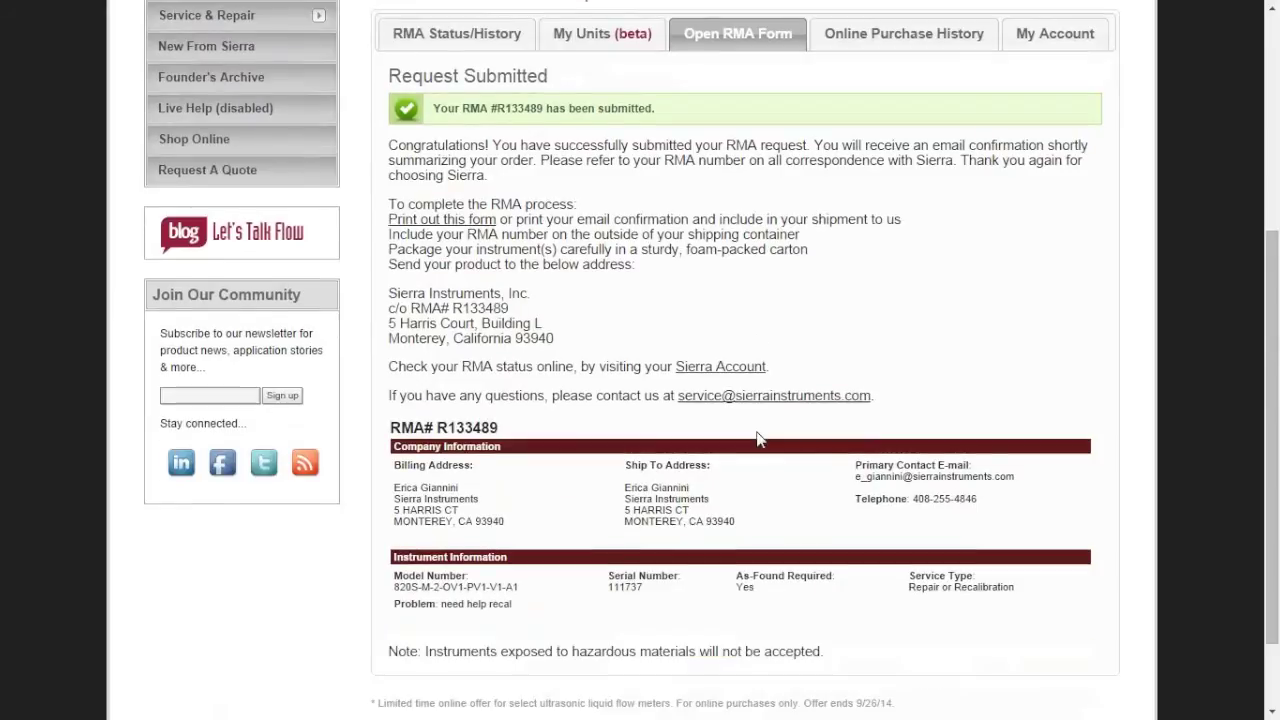